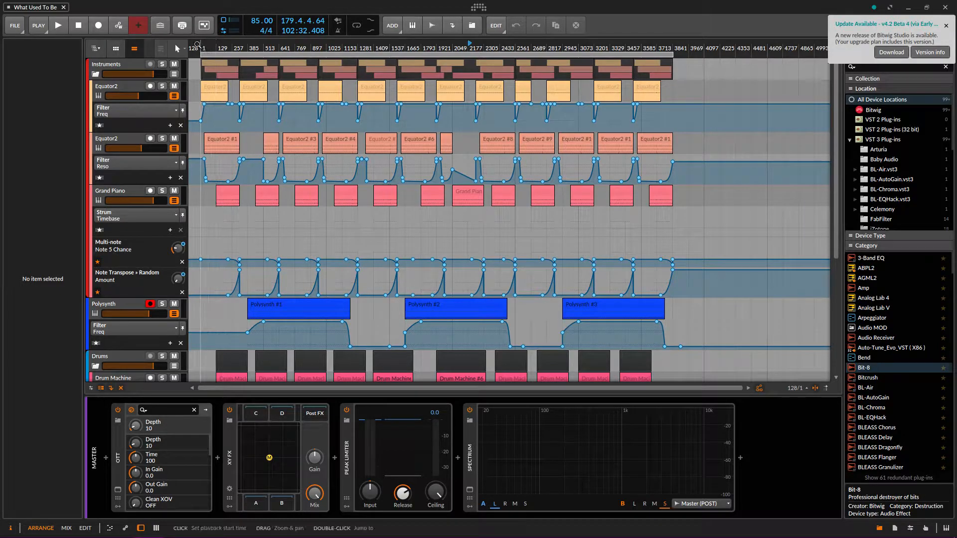
Start playing the What Used To Be arrangement and zoom into the timeline
key("space")
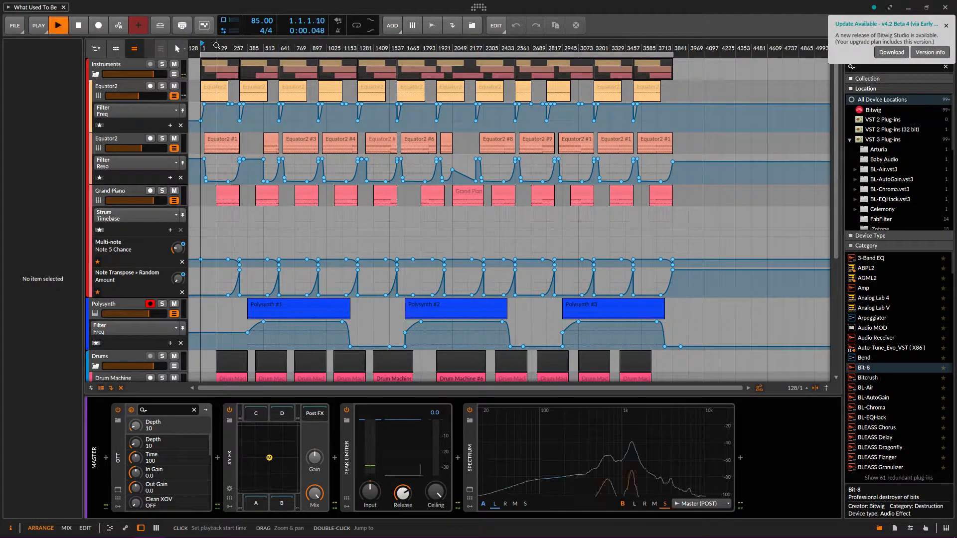
left_click_drag(214, 49, 206, 136)
scroll(213, 125, "down", 1)
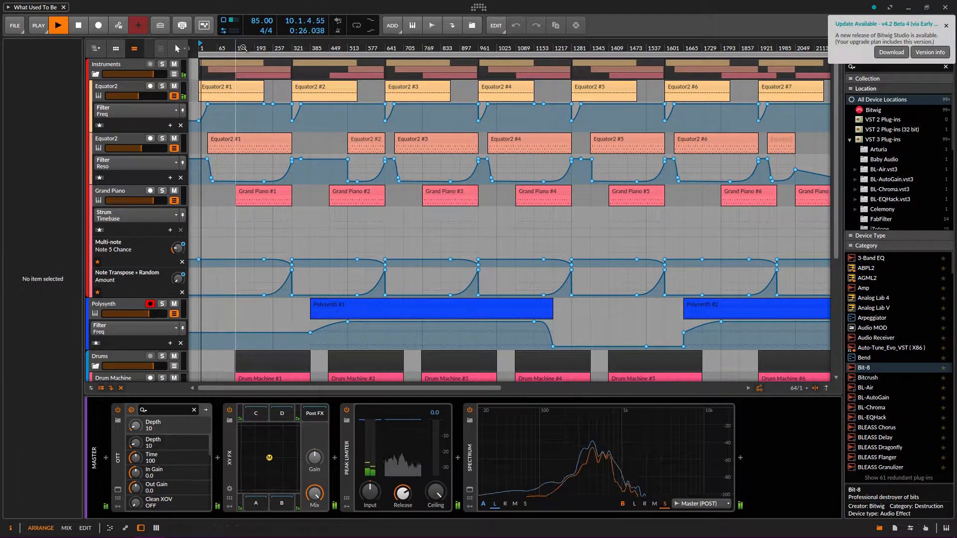
Jump playback ahead to around bar 132, roughly 6:10 into the song
left_click(238, 43)
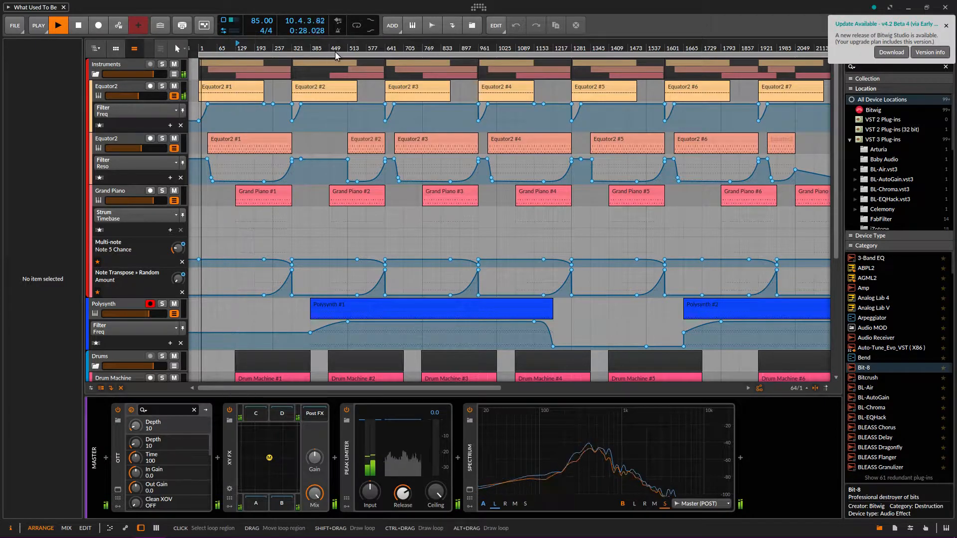
scroll(308, 115, "down", 1)
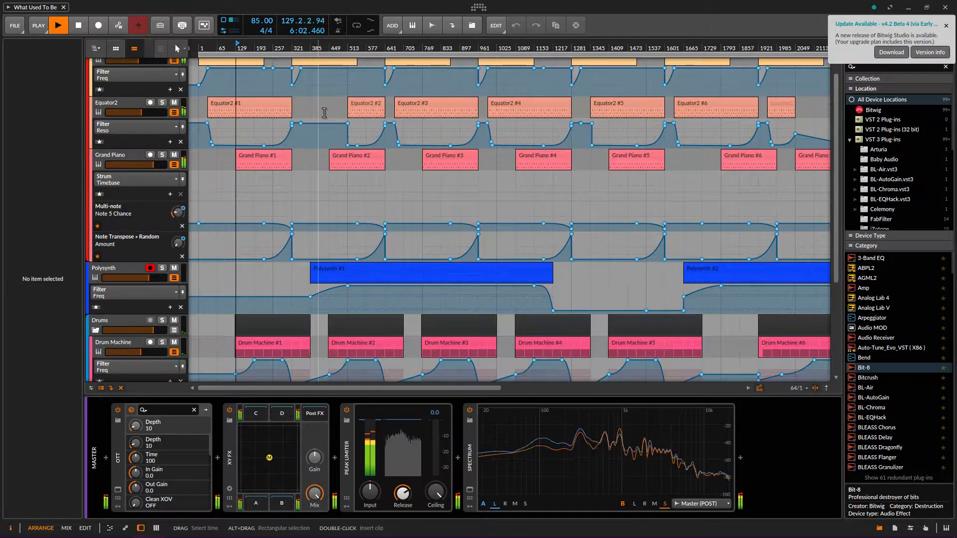
scroll(344, 130, "up", 1)
scroll(350, 135, "down", 1)
scroll(323, 139, "up", 1)
scroll(305, 145, "down", 3)
scroll(294, 142, "up", 3)
scroll(299, 142, "down", 5)
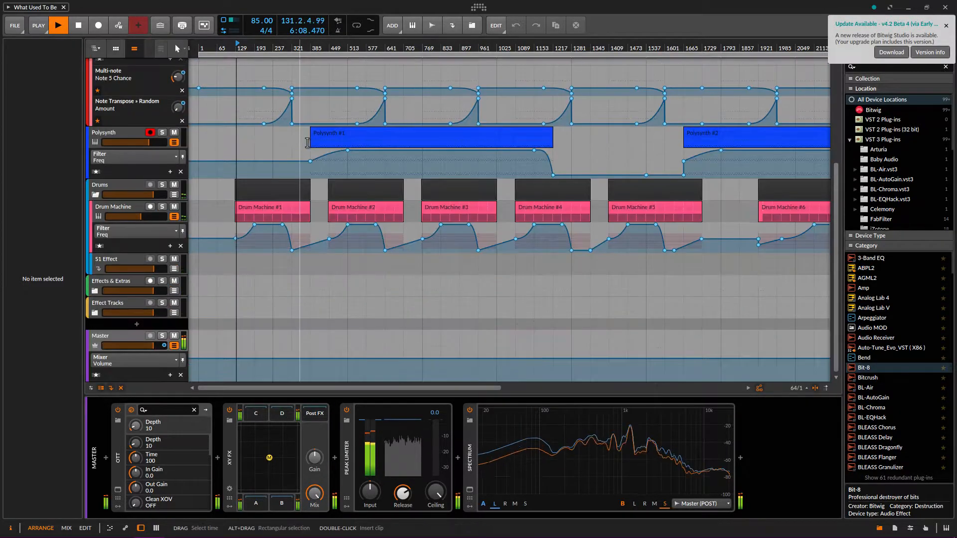
scroll(319, 144, "down", 2)
scroll(232, 184, "up", 3)
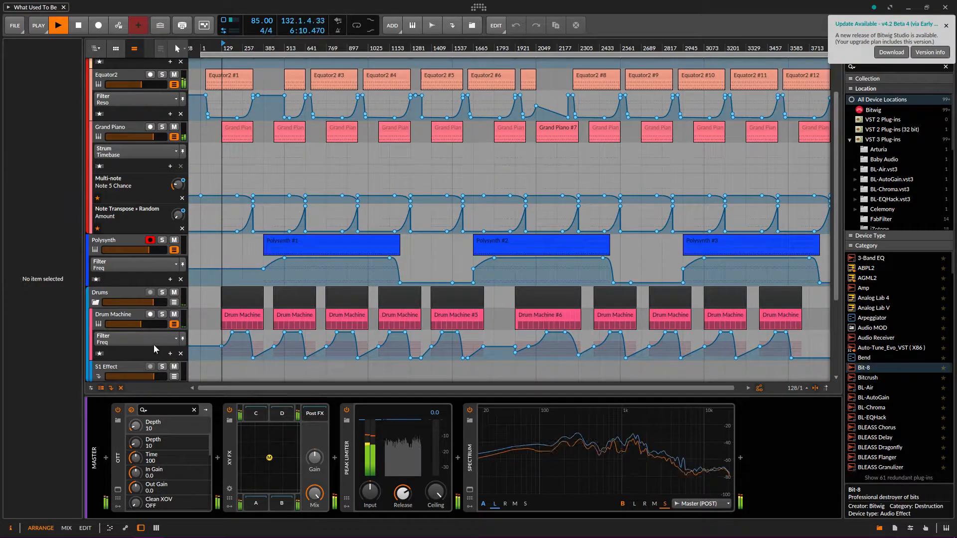
Show the Drum Machine track's devices and select its Drum Machine #2 clip
left_click(120, 313)
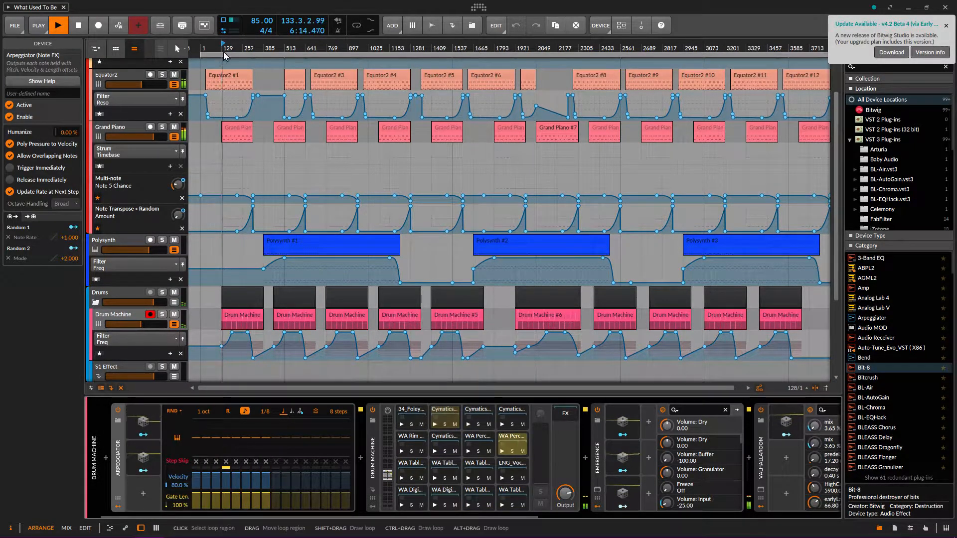
left_click_drag(278, 45, 279, 331)
left_click(323, 318)
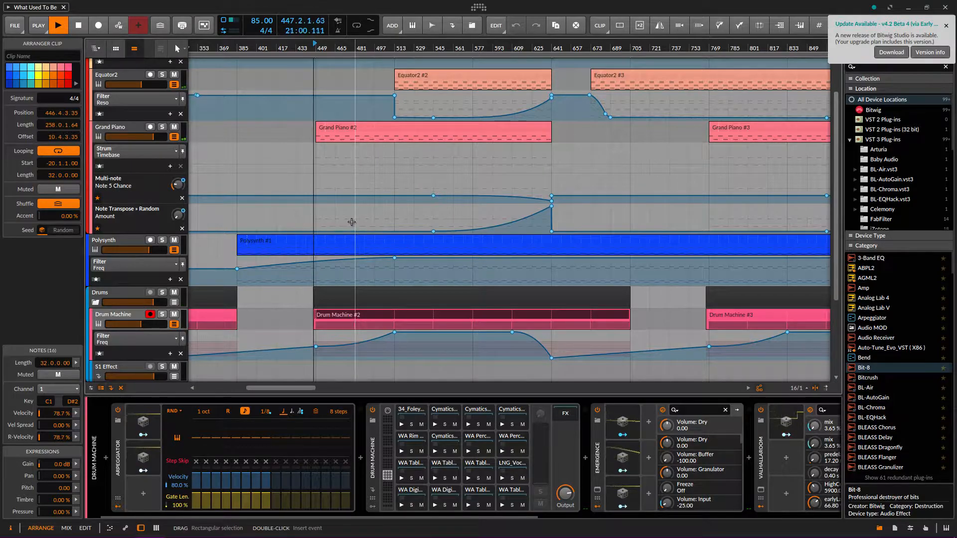
Move playback ahead to around bar 525, about 24:41 into the arrangement
scroll(351, 219, "down", 3)
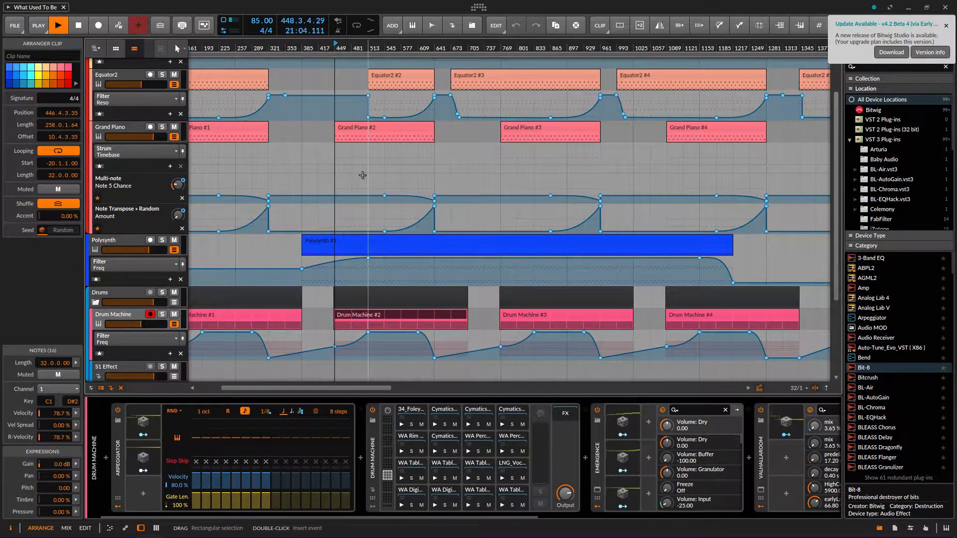
scroll(304, 190, "up", 4)
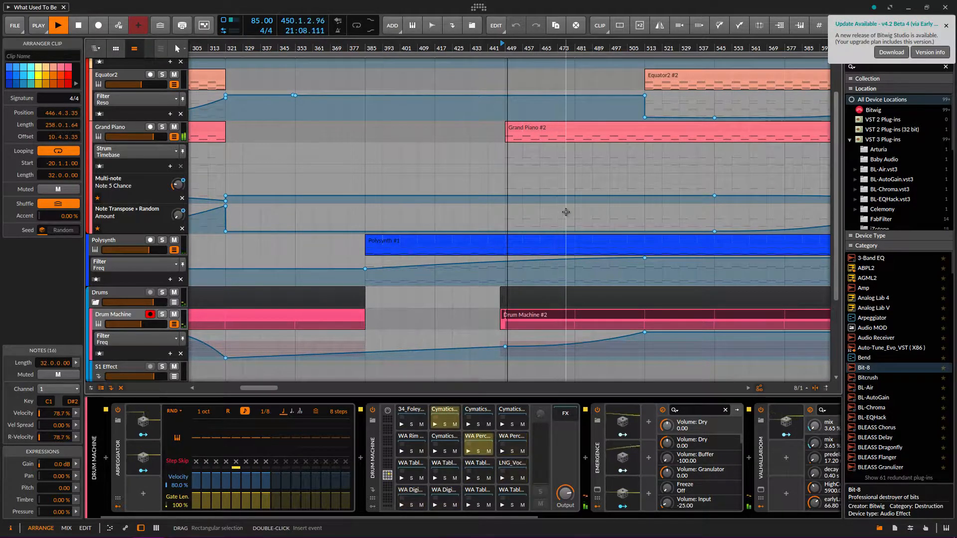
scroll(564, 212, "down", 2)
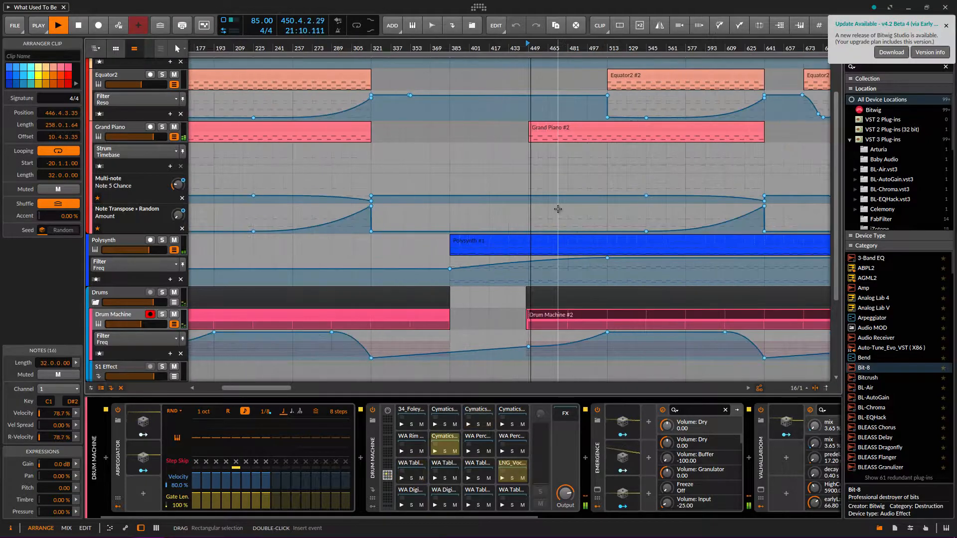
left_click_drag(238, 388, 247, 410)
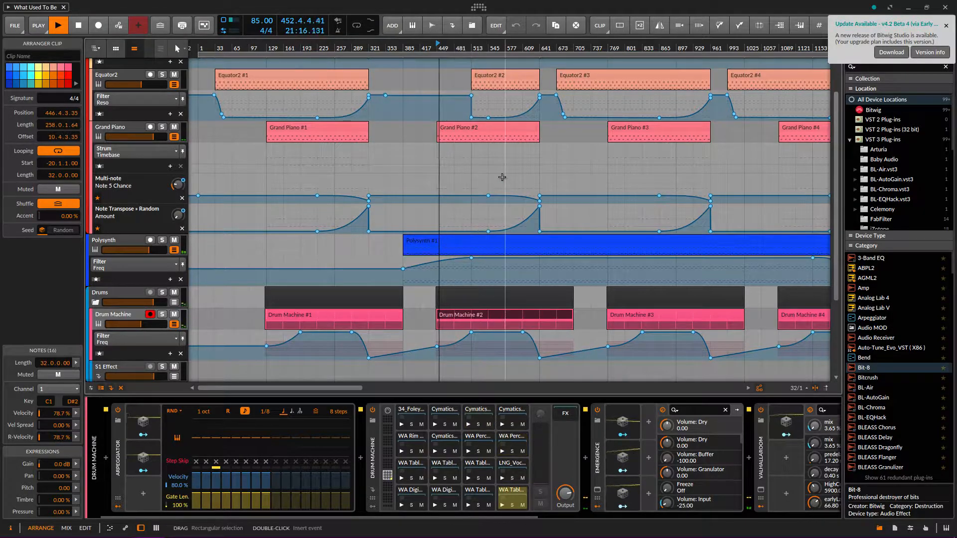
left_click(475, 46)
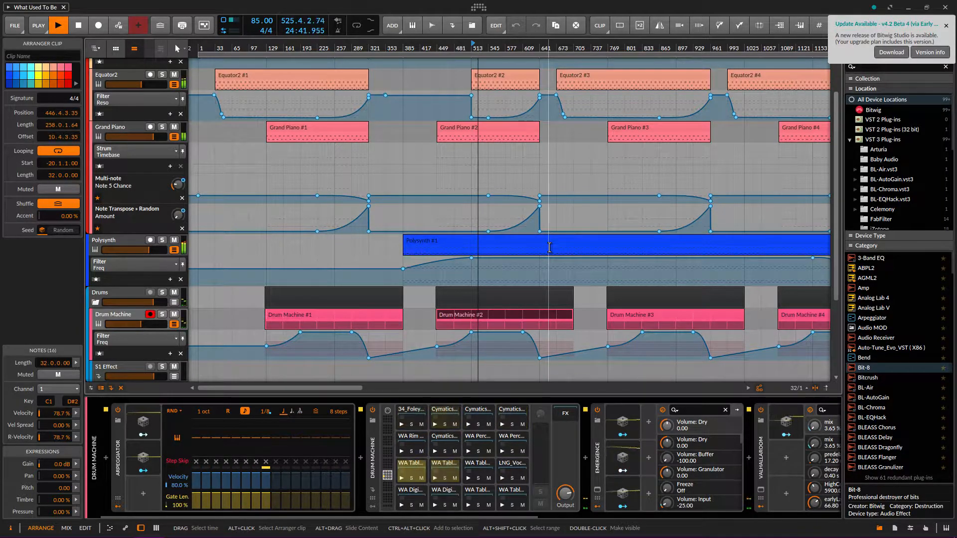
Collapse the automation lanes on both Equator2s, Grand Piano, Polysynth, Drum Machine and Master
scroll(489, 264, "up", 3)
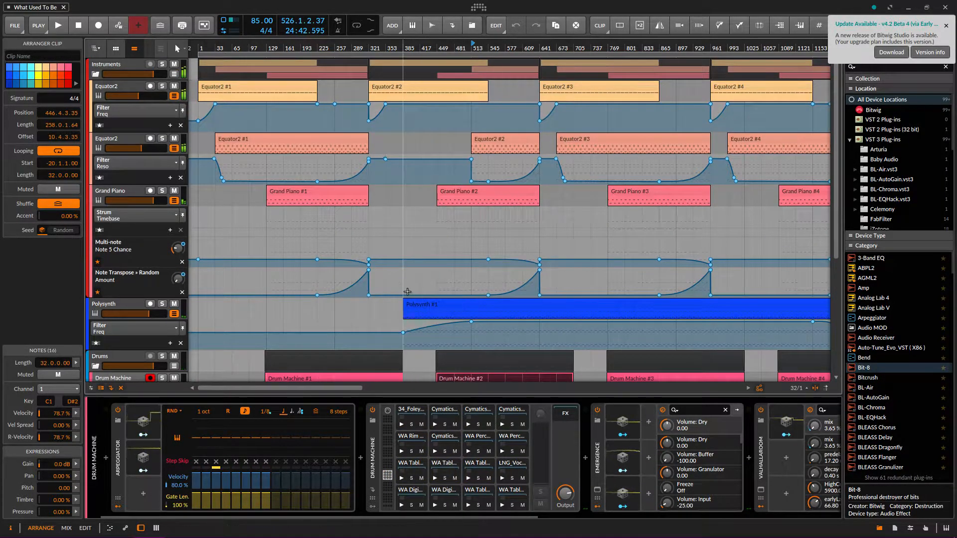
left_click_drag(336, 389, 335, 422)
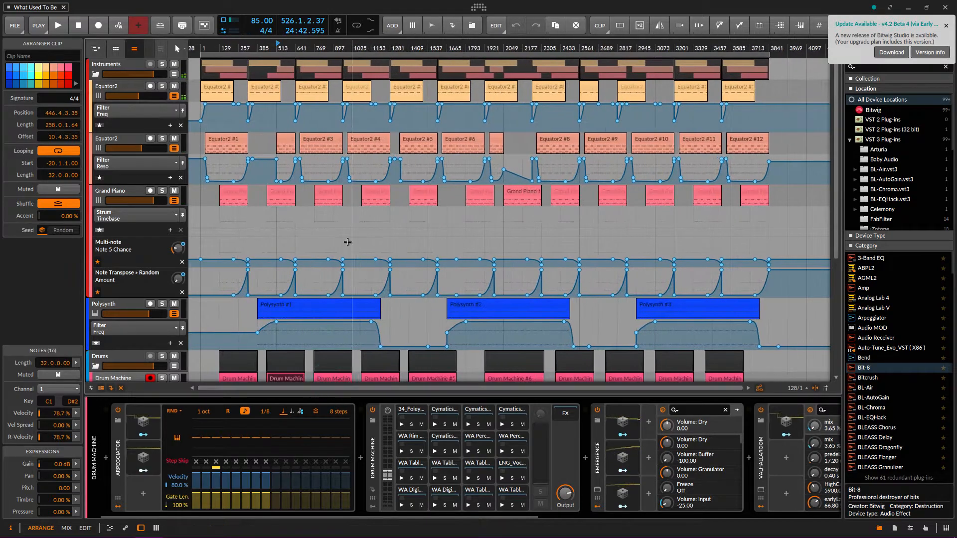
left_click(174, 201)
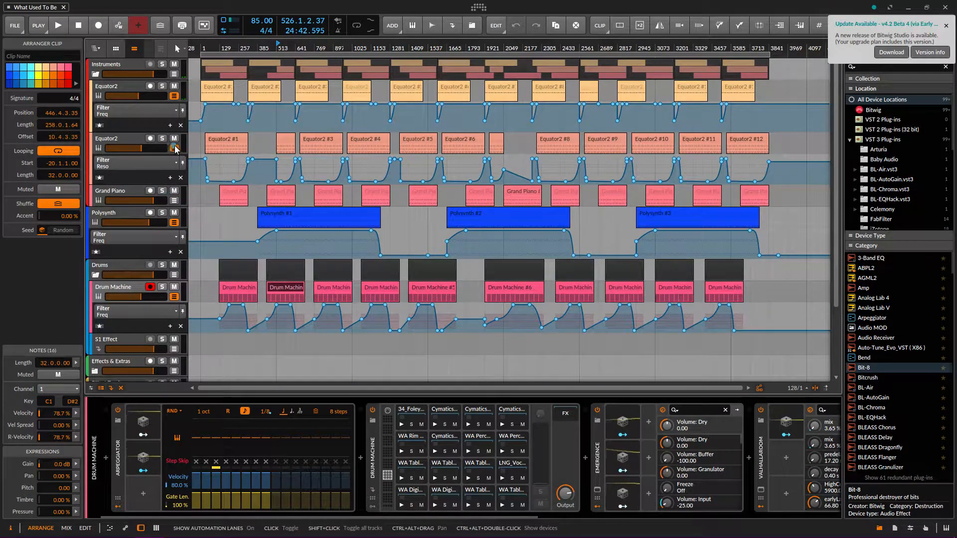
left_click(174, 148)
left_click(174, 95)
left_click(174, 236)
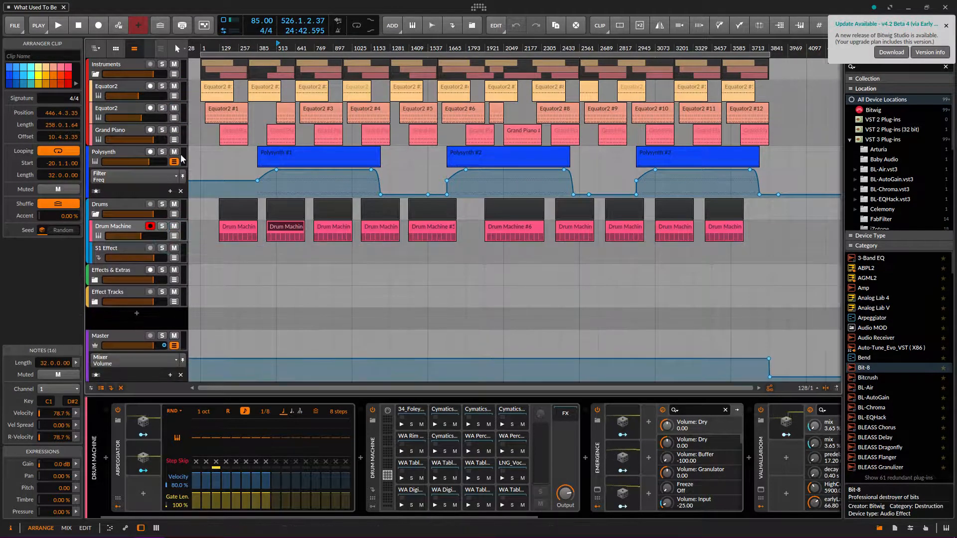
left_click(174, 162)
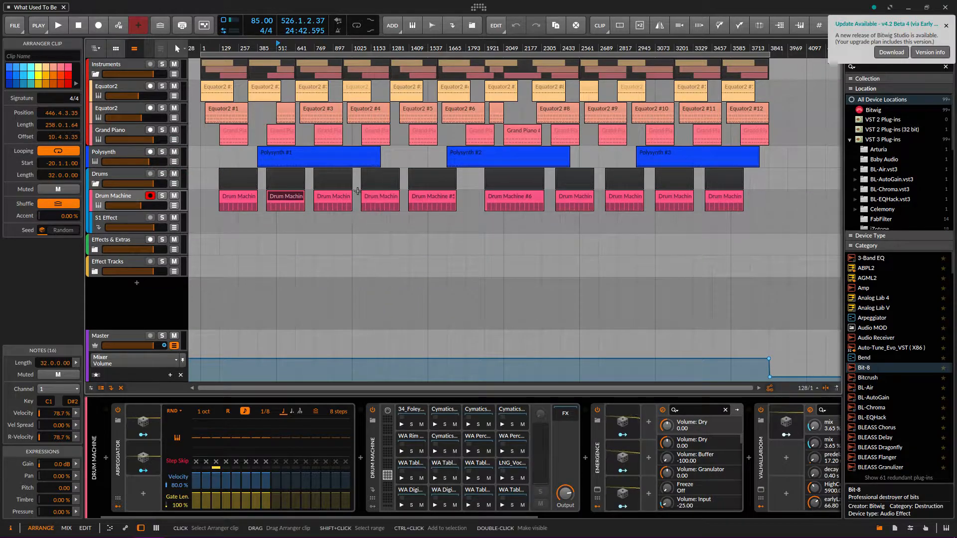
left_click(172, 345)
scroll(254, 128, "right", 2)
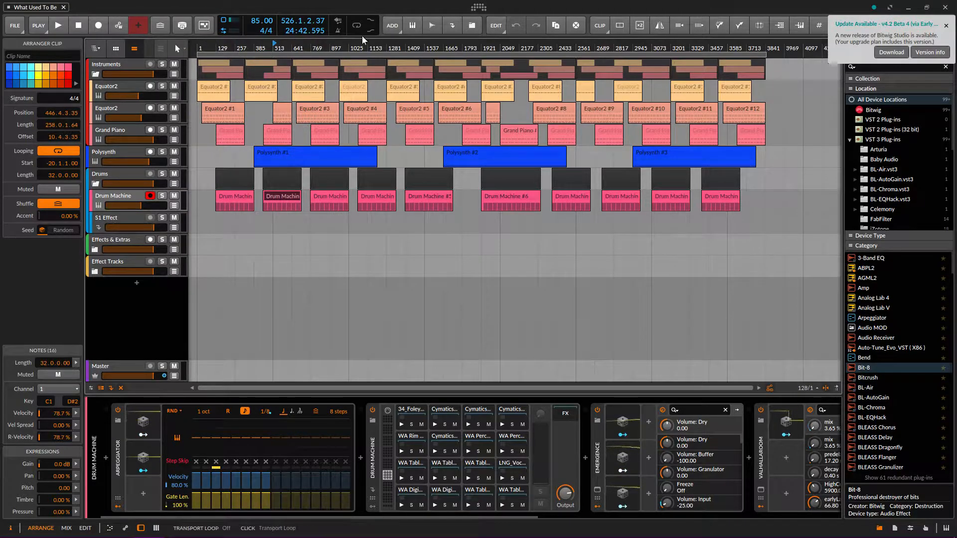
scroll(289, 112, "up", 2)
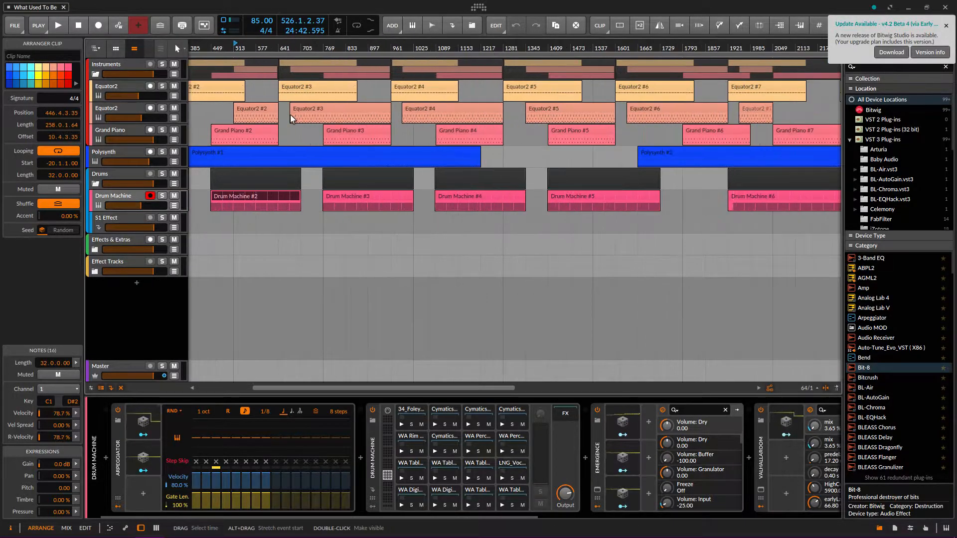
scroll(284, 129, "up", 1)
left_click_drag(339, 388, 258, 386)
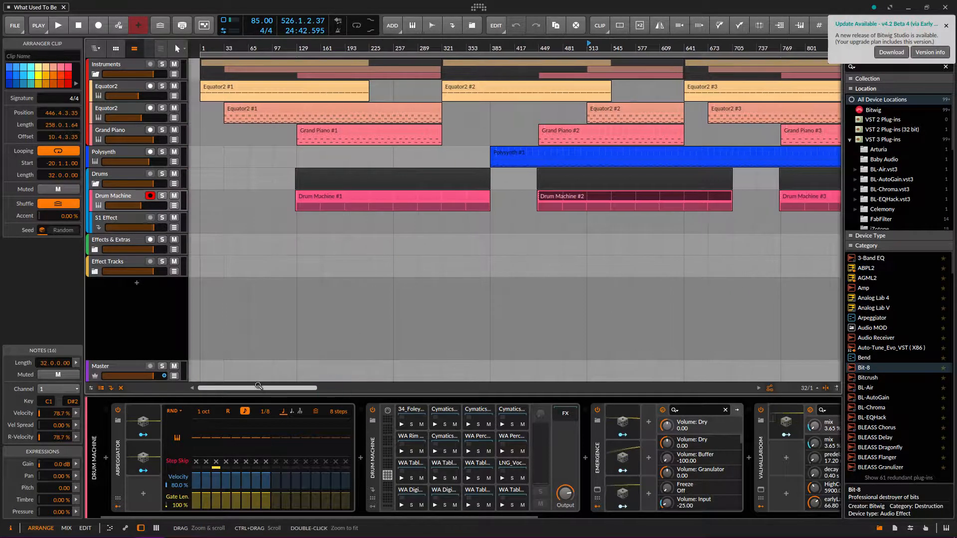
Show the first Equator2 track's chain of Equator2, BLEASS Slow Machine and Comet
left_click(104, 85)
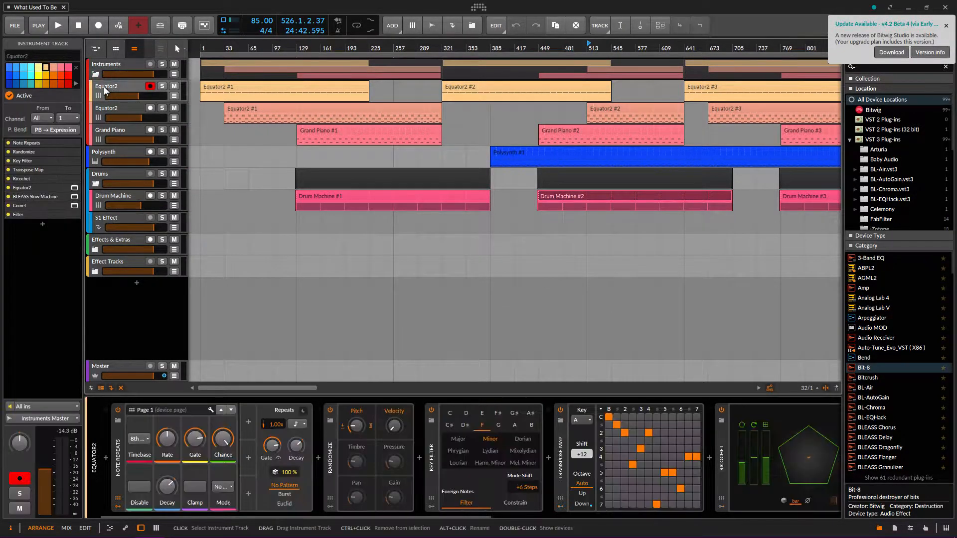
mouse_move(418, 537)
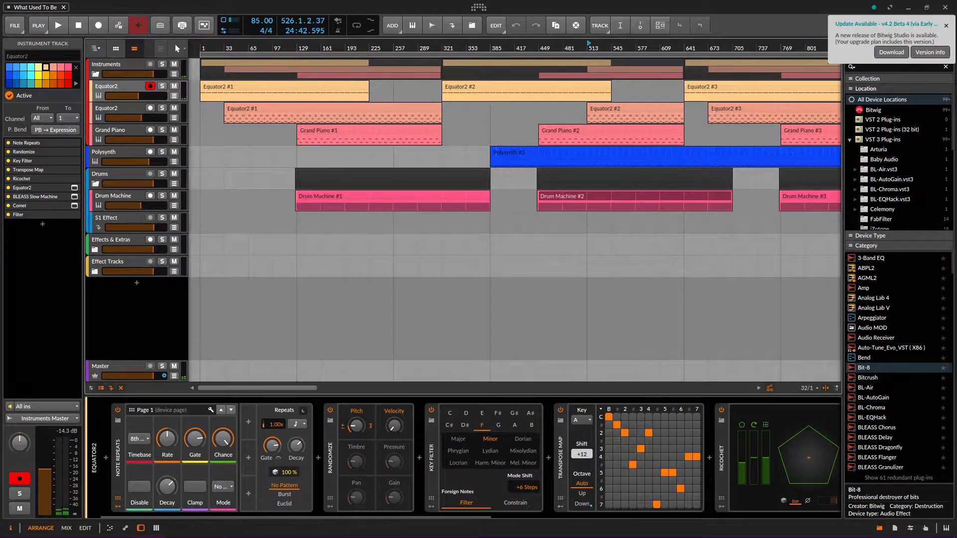
left_click_drag(454, 517, 455, 480)
left_click_drag(286, 391, 264, 398)
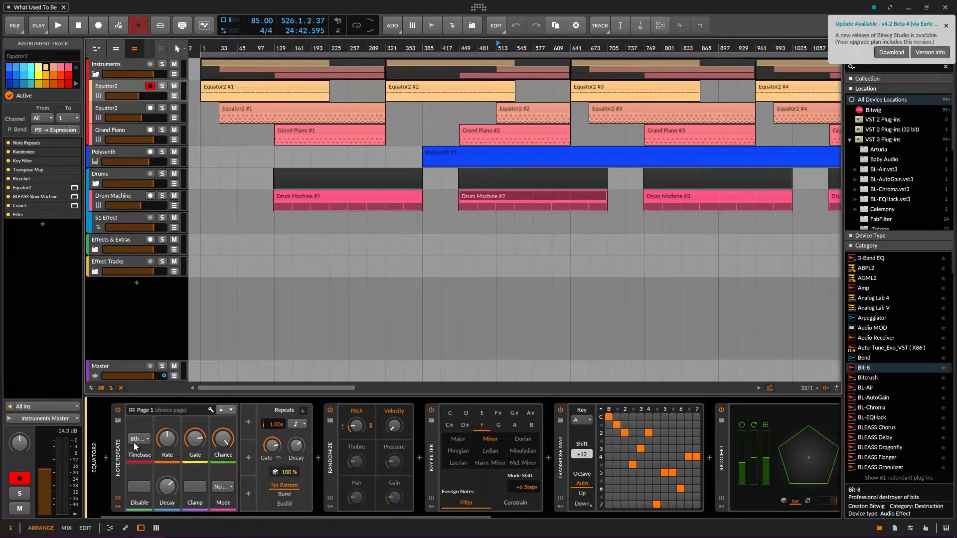
Return the playhead to the song's start and play from the beginning
left_click(199, 42)
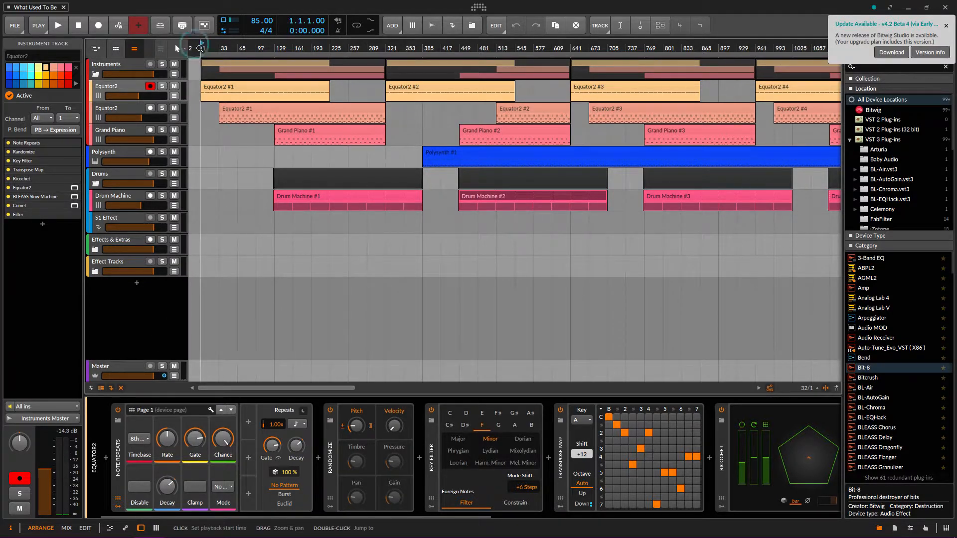
double_click(96, 86)
double_click(95, 87)
left_click(95, 87)
key("space")
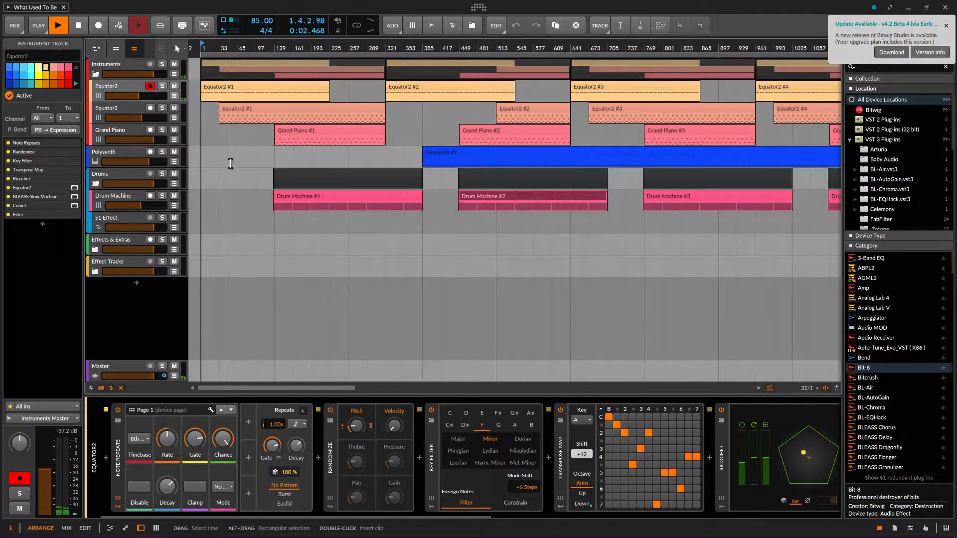
left_click_drag(262, 517, 614, 506)
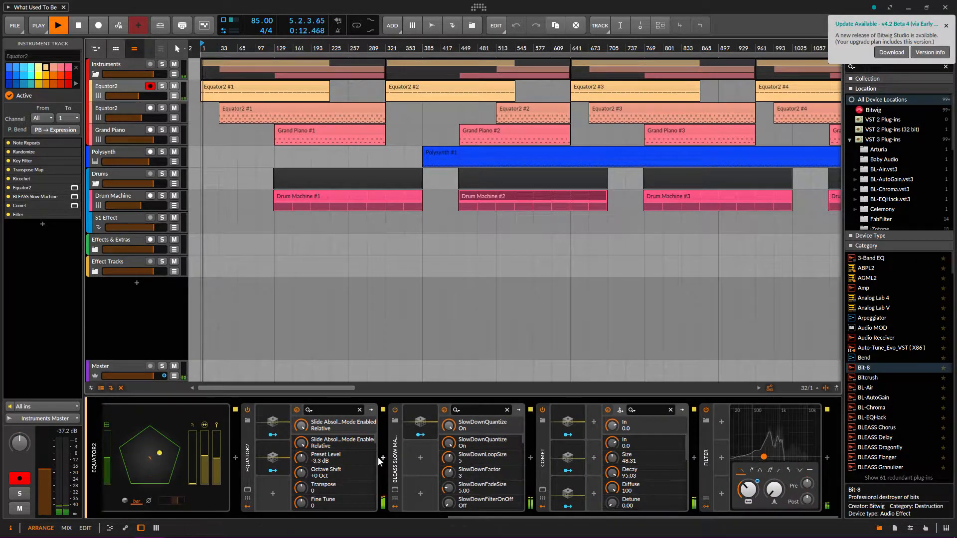
Wrap BLEASS Slow Machine in an FX Layer and place the Filter after Comet inside it
left_click(394, 459)
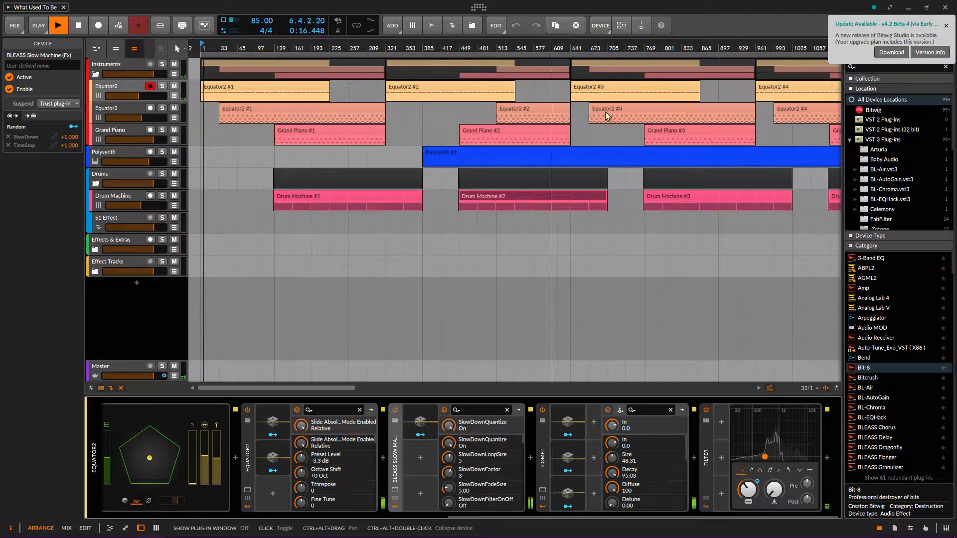
left_click(614, 23)
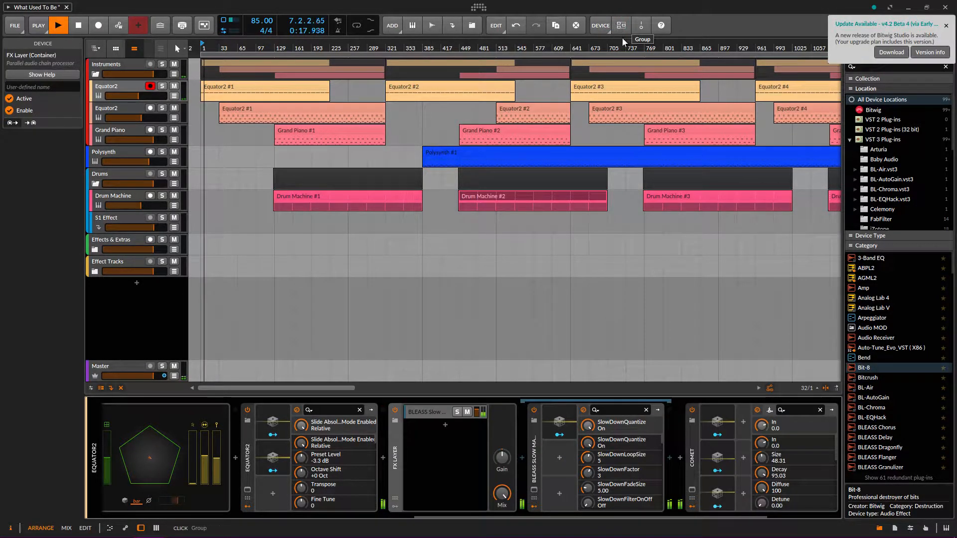
left_click(425, 411)
left_click(427, 411)
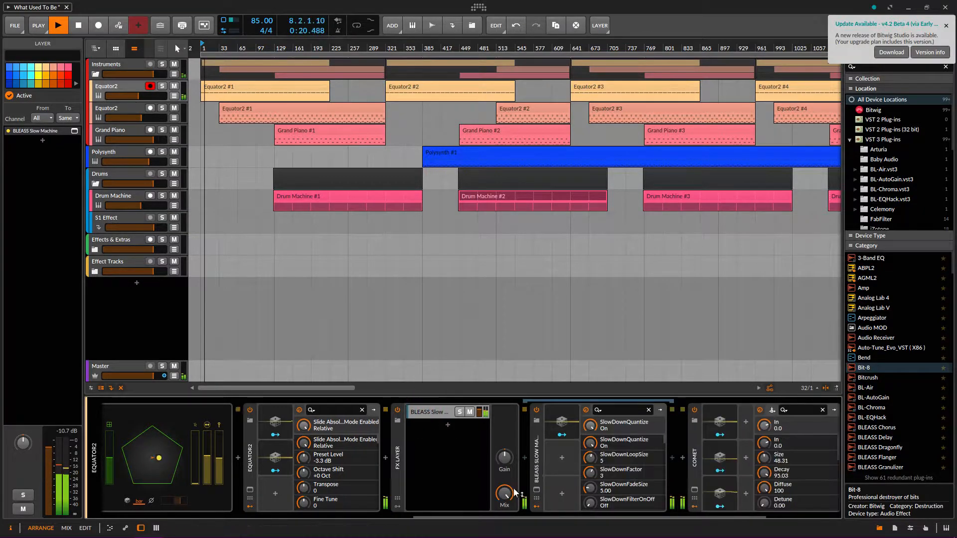
left_click_drag(479, 516, 579, 524)
mouse_move(540, 456)
left_mouse_down()
mouse_move(501, 434)
mouse_move(719, 470)
mouse_move(657, 452)
left_mouse_up()
left_click_drag(539, 517, 493, 517)
mouse_move(446, 495)
left_mouse_down()
mouse_move(446, 524)
mouse_move(436, 503)
left_mouse_up()
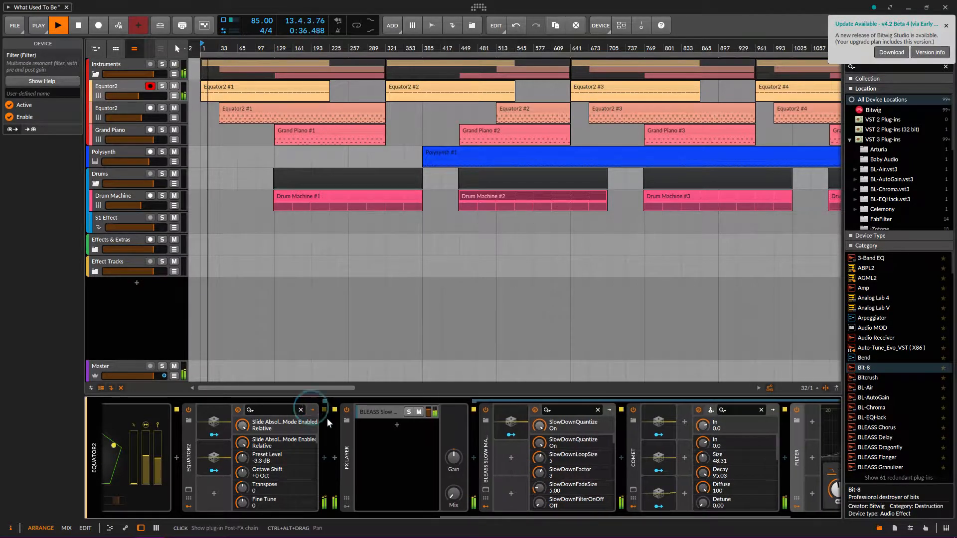
Select the FX Layer container and turn its Mix knob to maximum
left_click(350, 426)
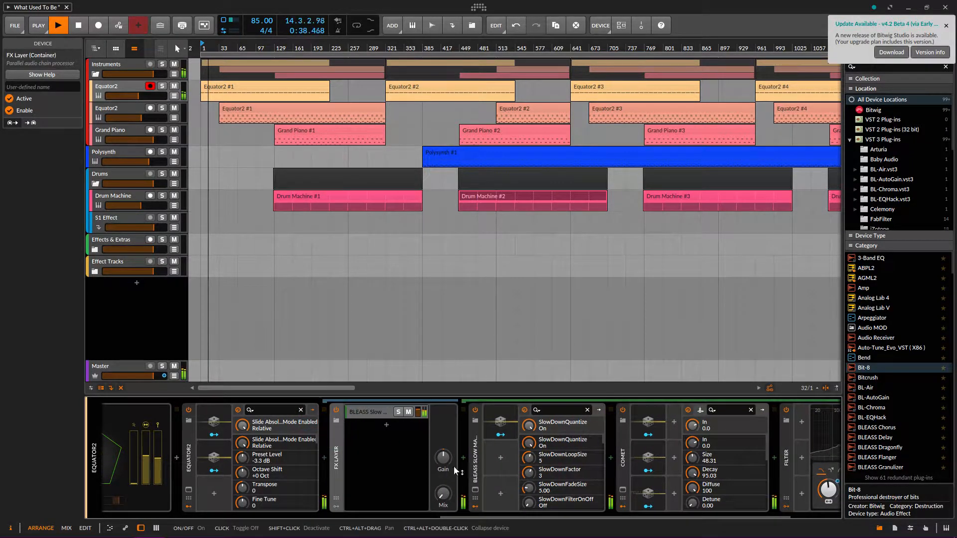
left_click_drag(444, 493, 445, 418)
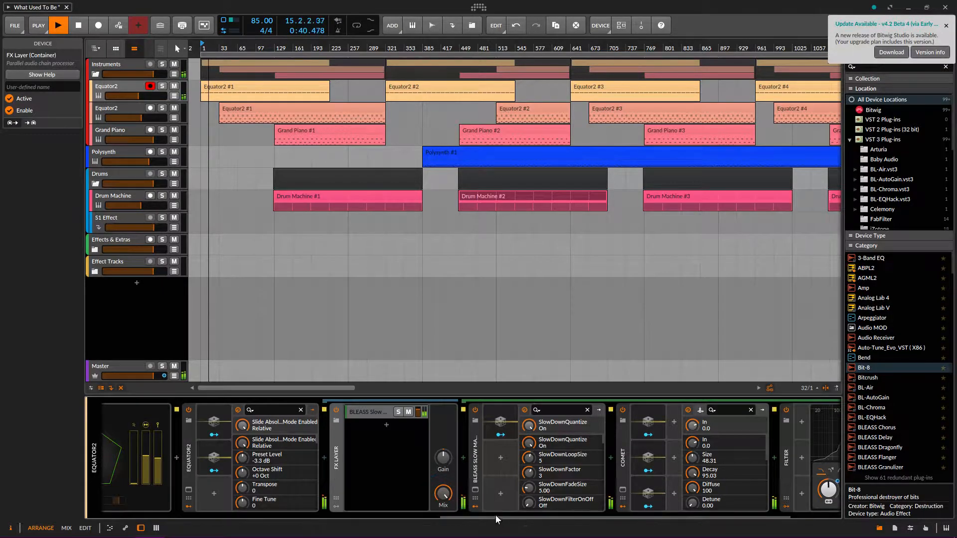
mouse_move(495, 517)
left_mouse_down()
mouse_move(468, 517)
mouse_move(477, 517)
left_mouse_up()
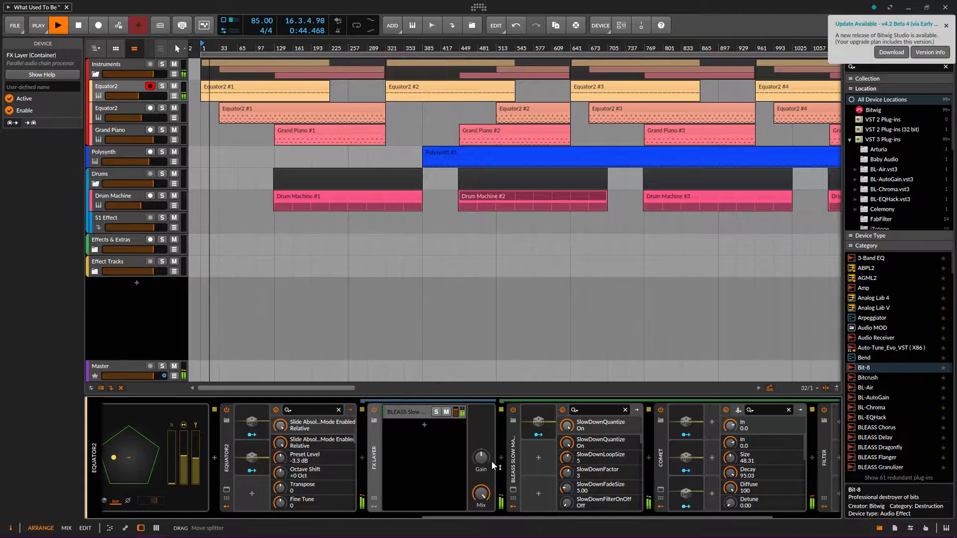
left_click_drag(509, 516, 174, 507)
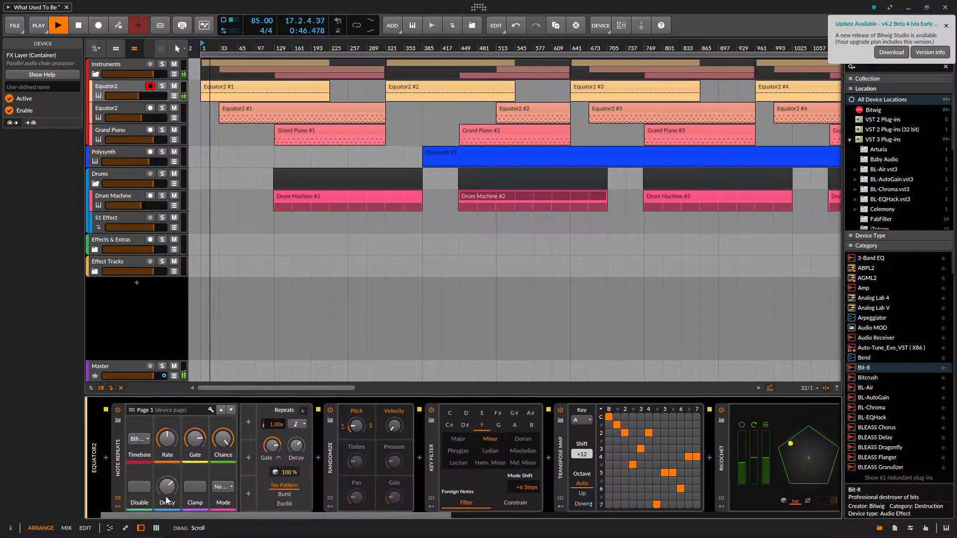
double_click(217, 85)
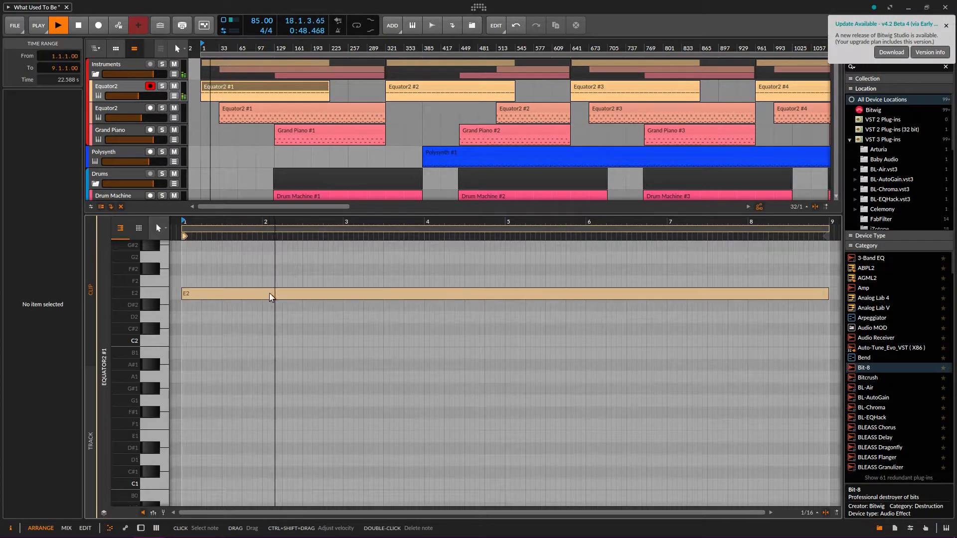
scroll(270, 320, "up", 3)
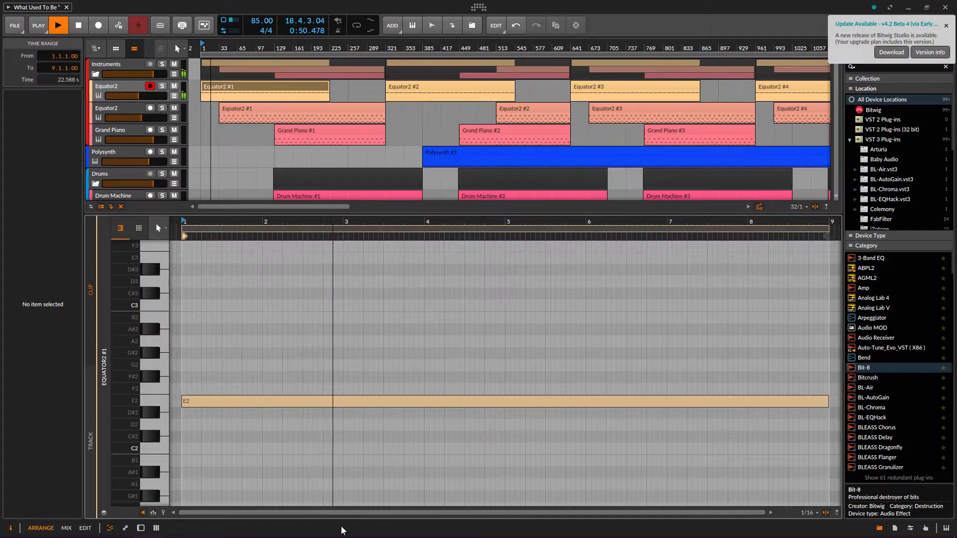
left_click_drag(485, 221, 485, 275)
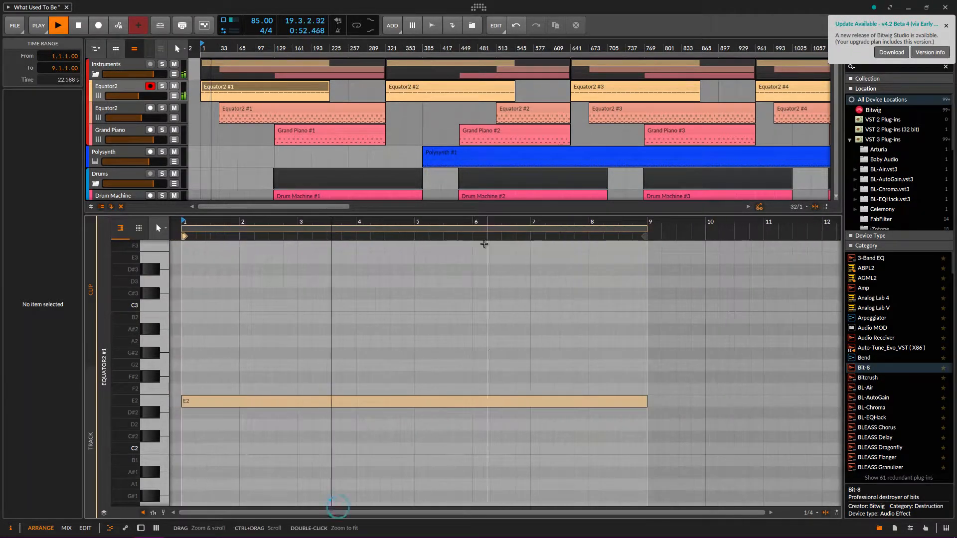
scroll(412, 85, "up", 8)
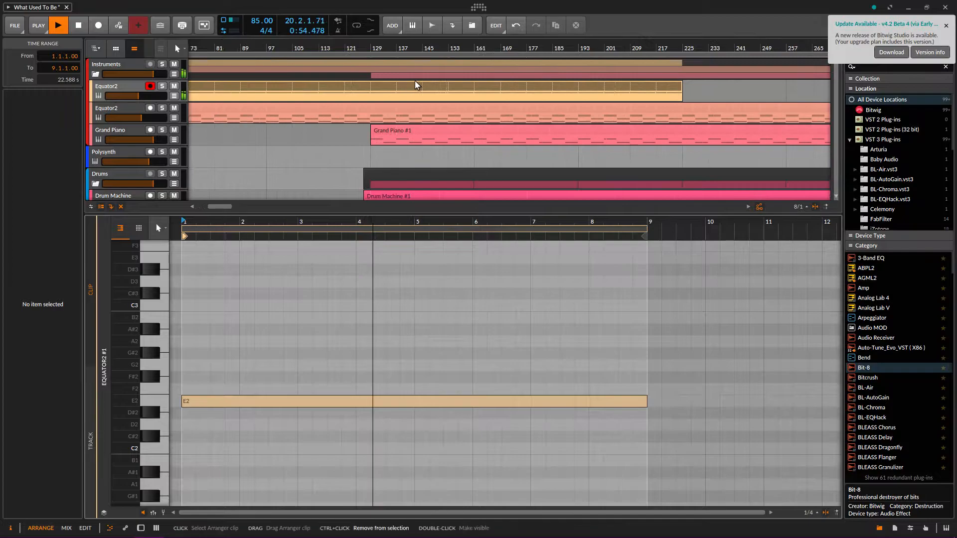
scroll(492, 94, "down", 4)
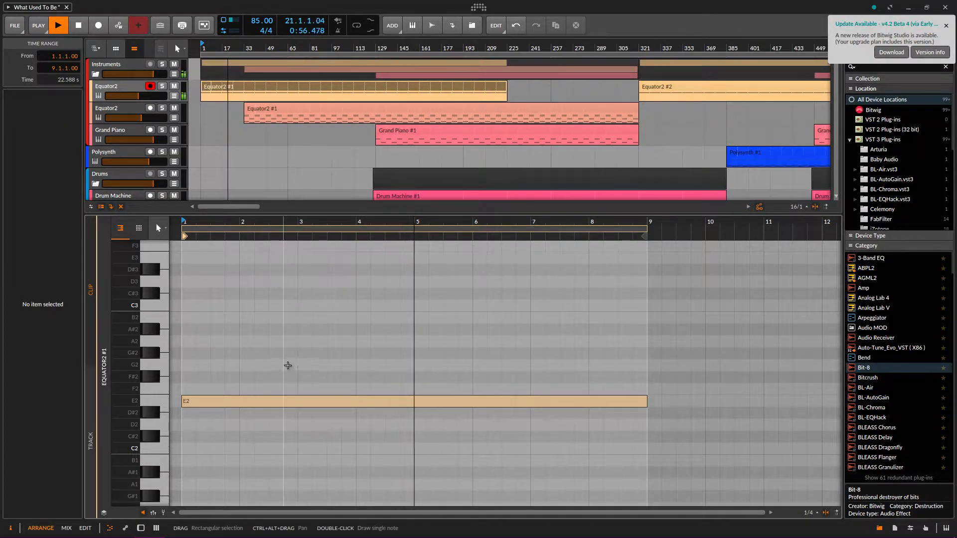
double_click(99, 95)
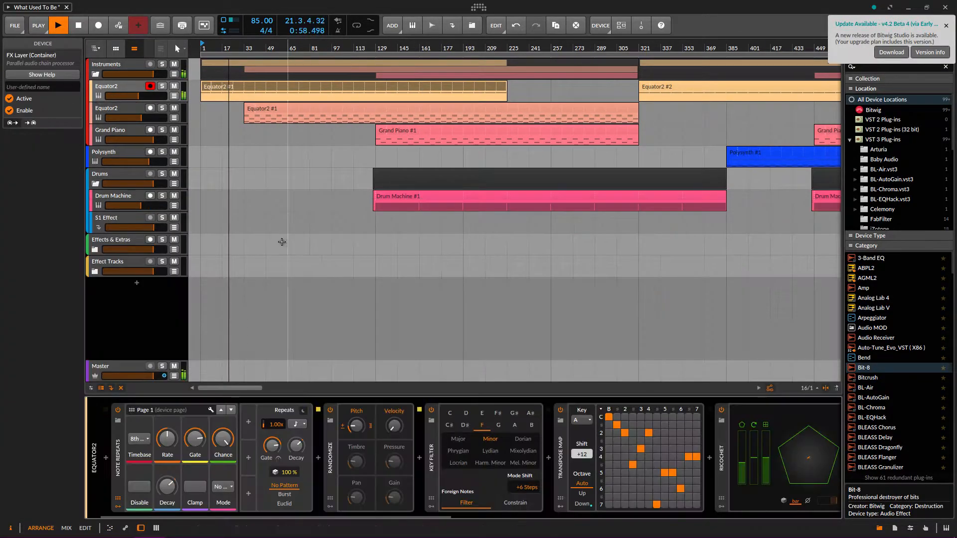
left_click(385, 517)
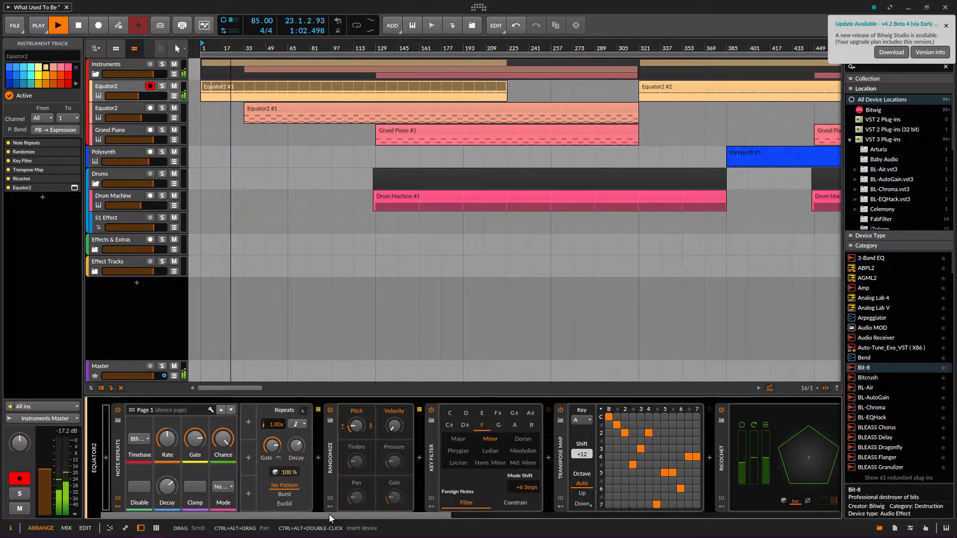
left_click_drag(329, 513, 258, 531)
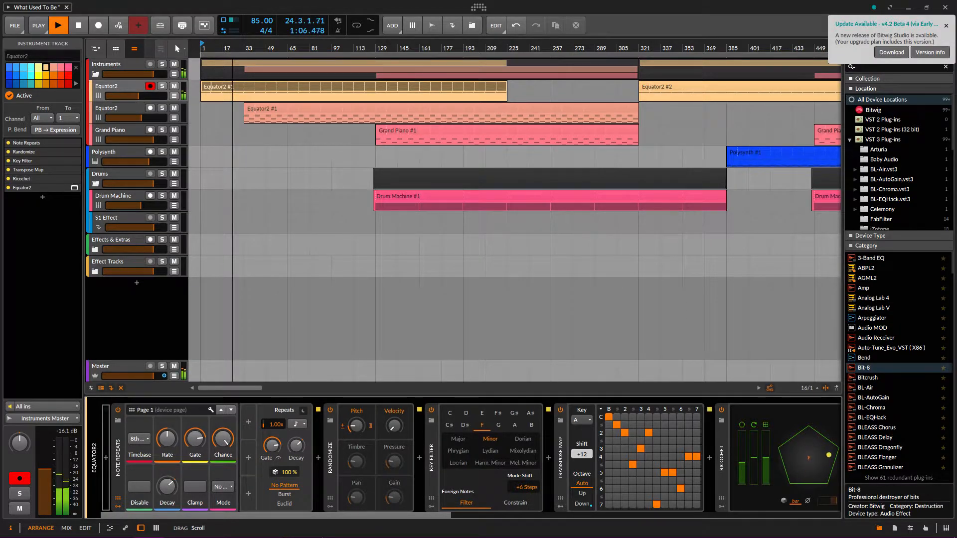
left_click_drag(322, 537, 344, 532)
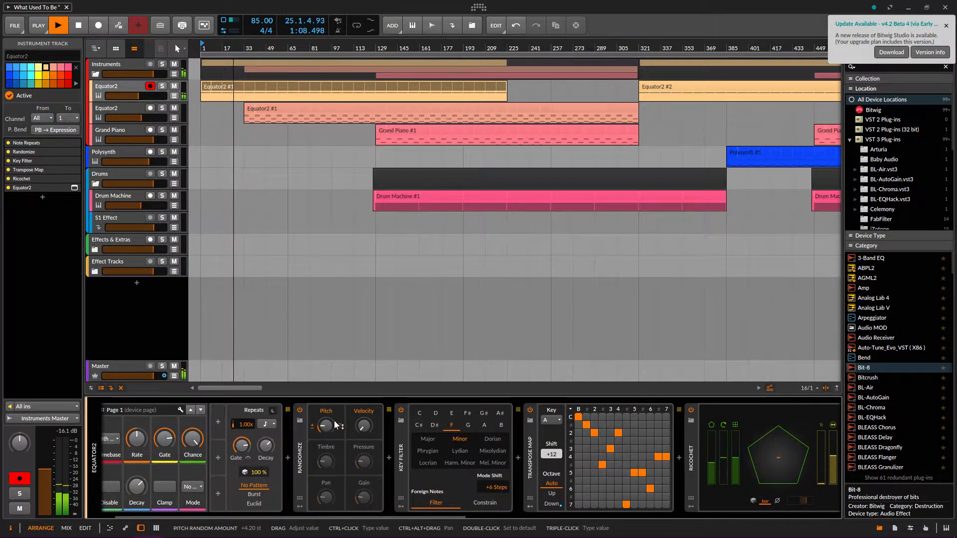
left_click(231, 85)
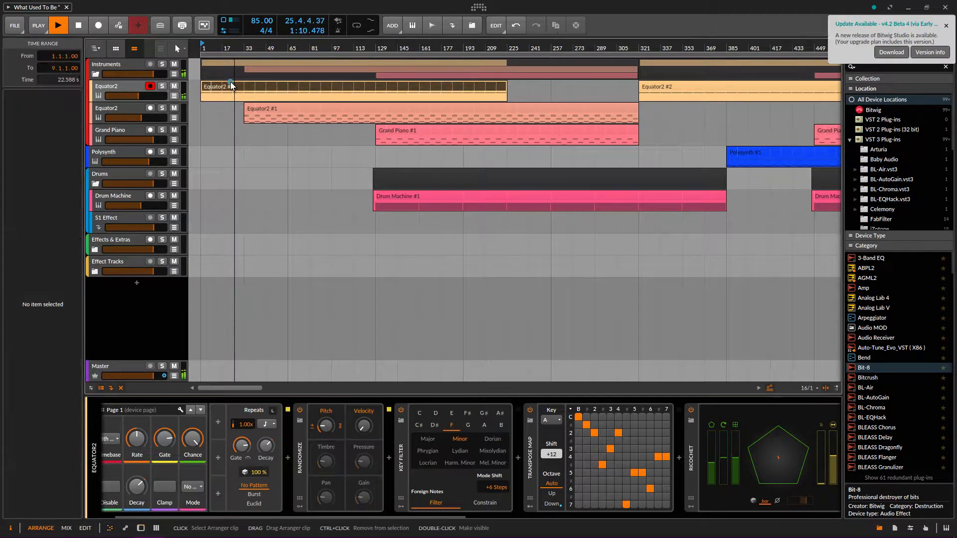
double_click(229, 87)
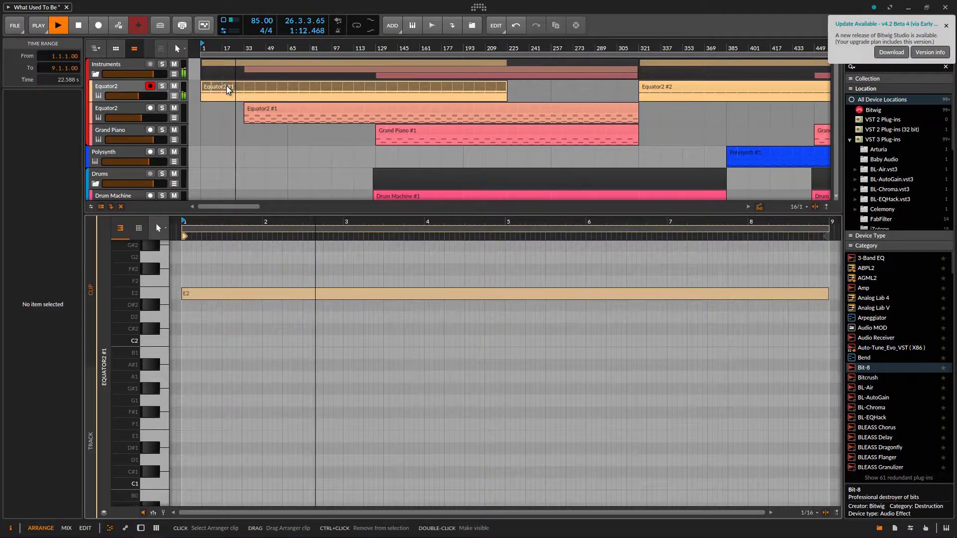
double_click(103, 87)
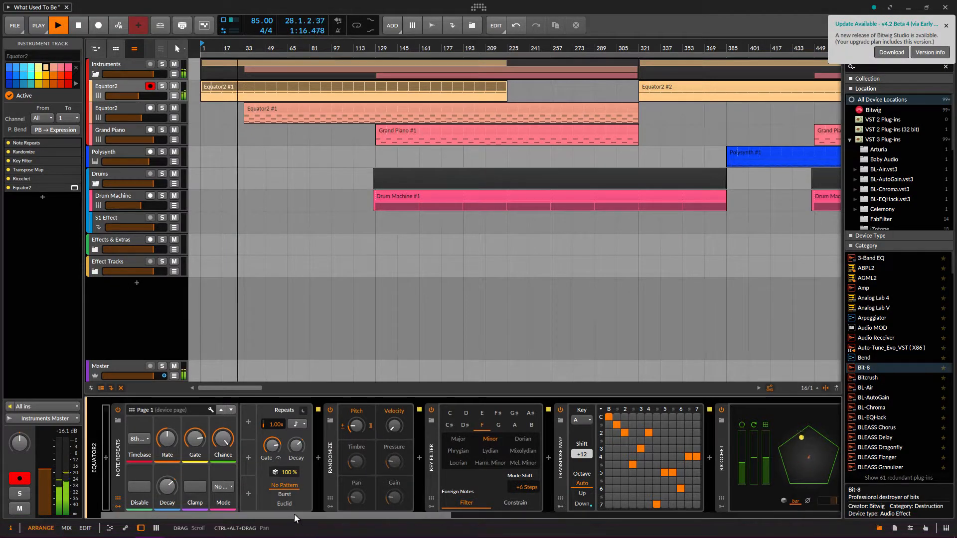
left_click(114, 464)
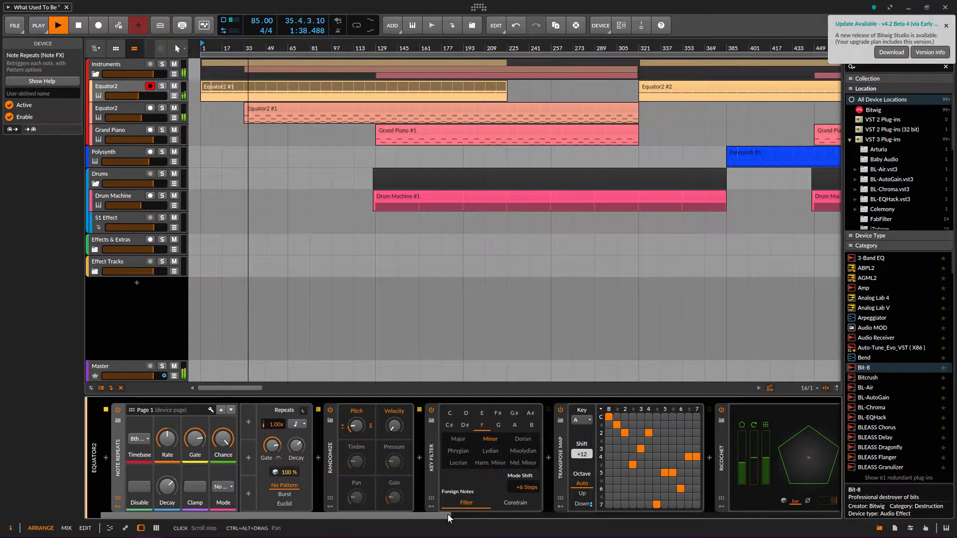
scroll(453, 516, "down", 3)
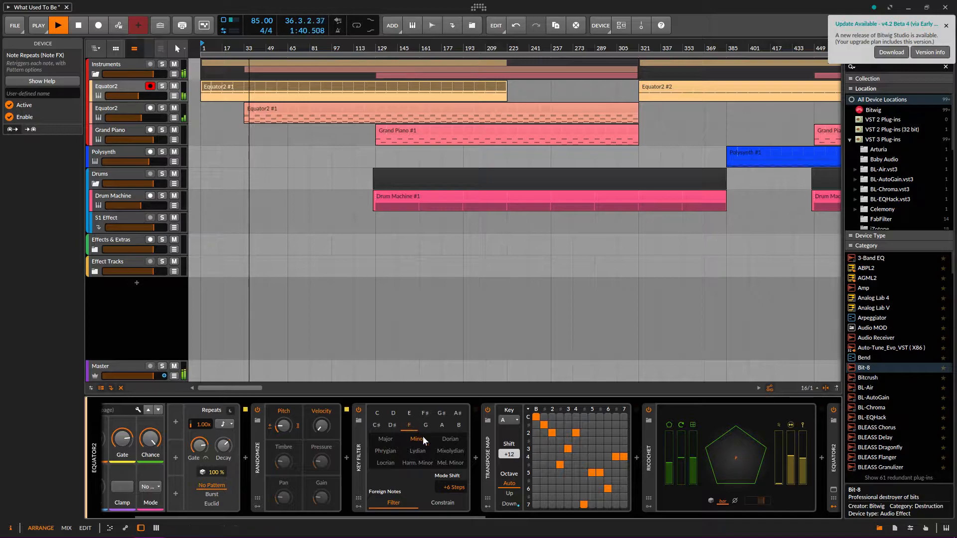
scroll(412, 516, "down", 5)
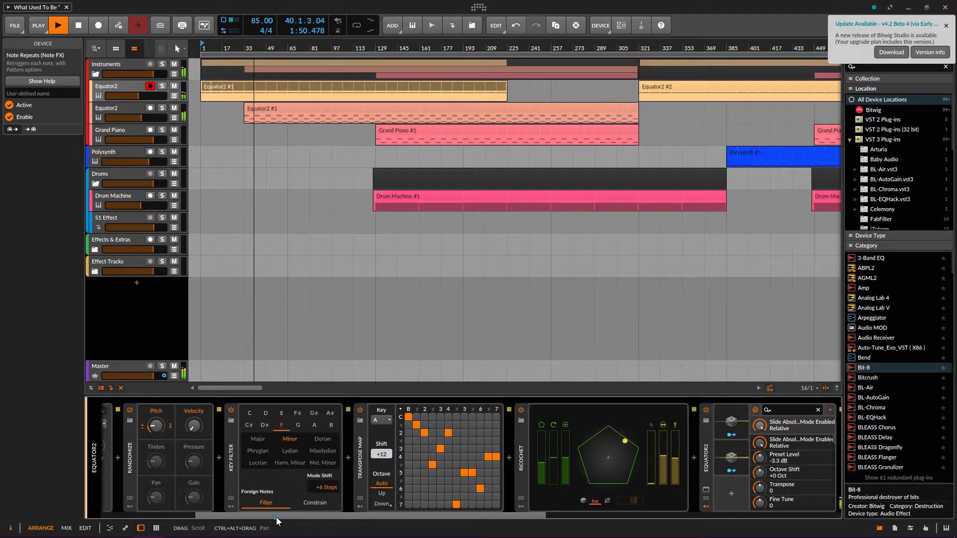
left_click_drag(276, 517, 408, 516)
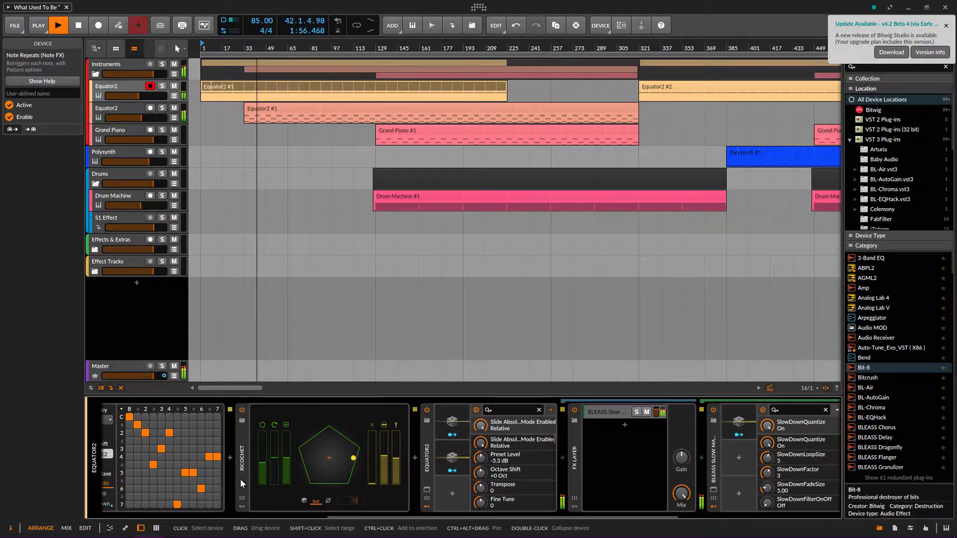
left_click(243, 411)
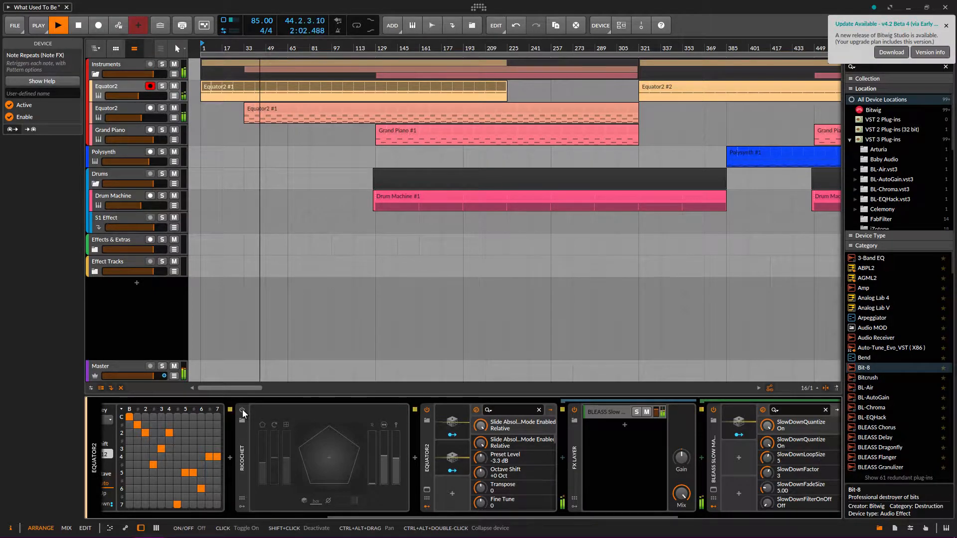
left_click(242, 410)
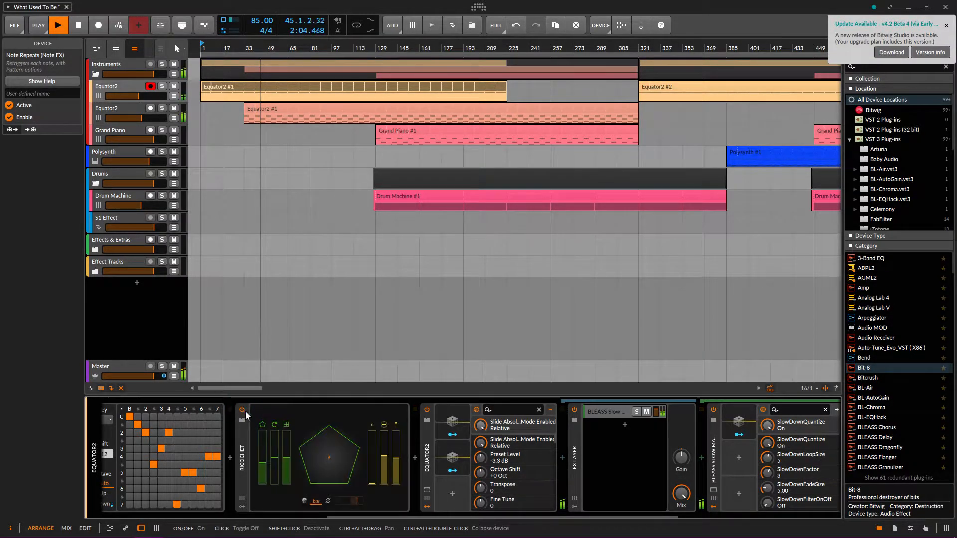
left_click_drag(460, 517, 415, 517)
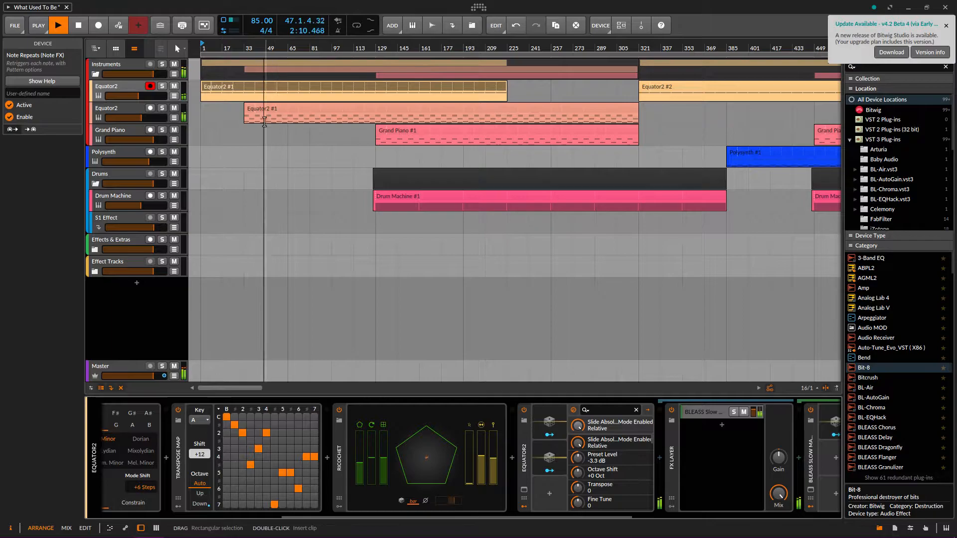
left_click_drag(533, 515, 615, 514)
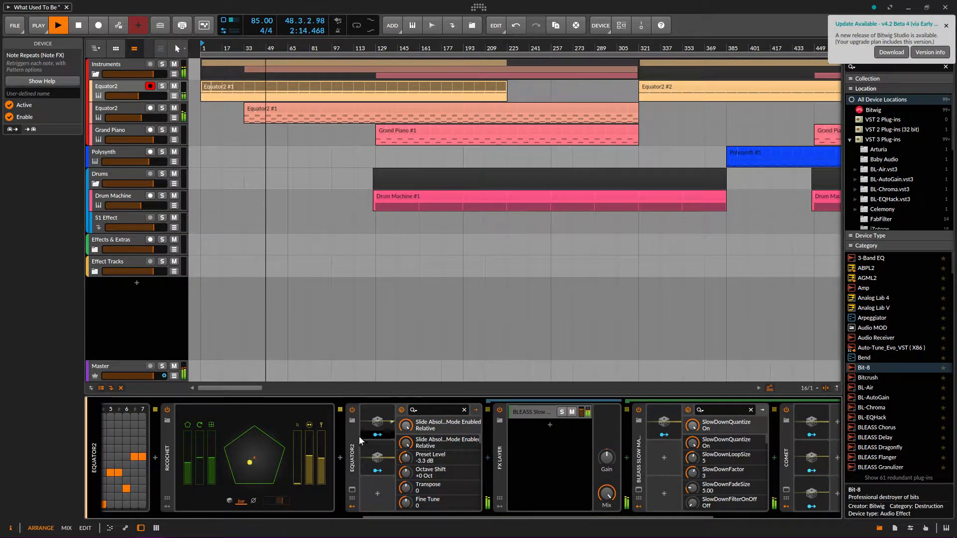
left_click(353, 490)
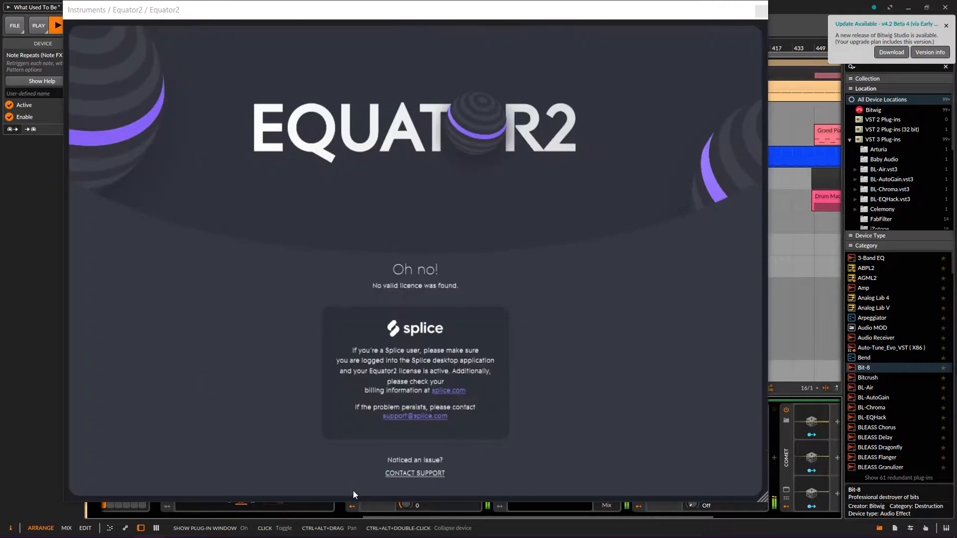
left_click(759, 11)
scroll(378, 510, "down", 3)
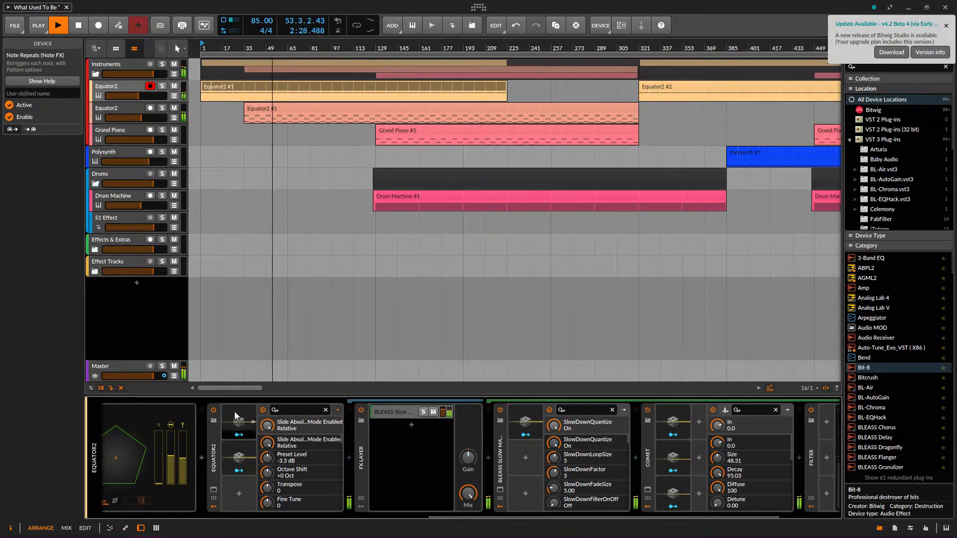
Switch between Equator2's Random 2 and Random 1 modulator settings
left_click(239, 457)
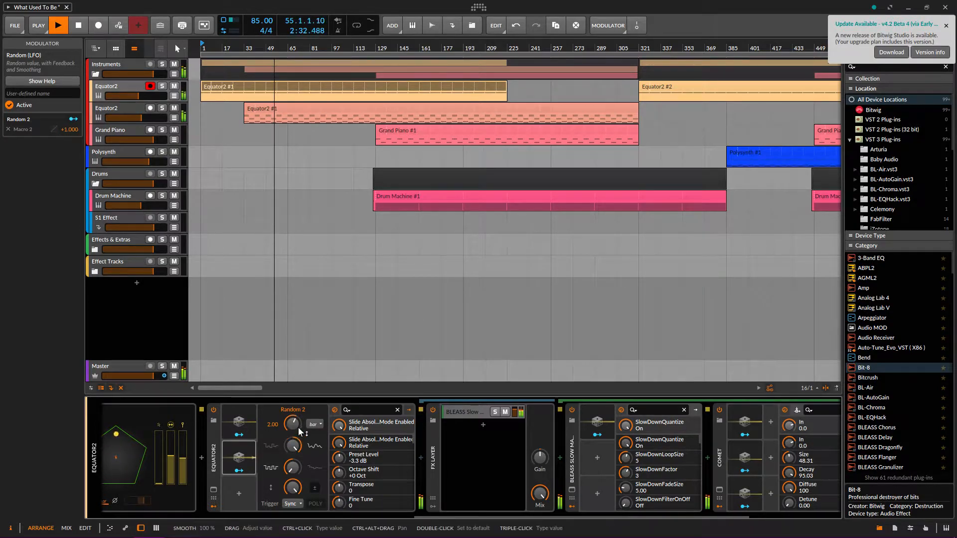
left_click(253, 420)
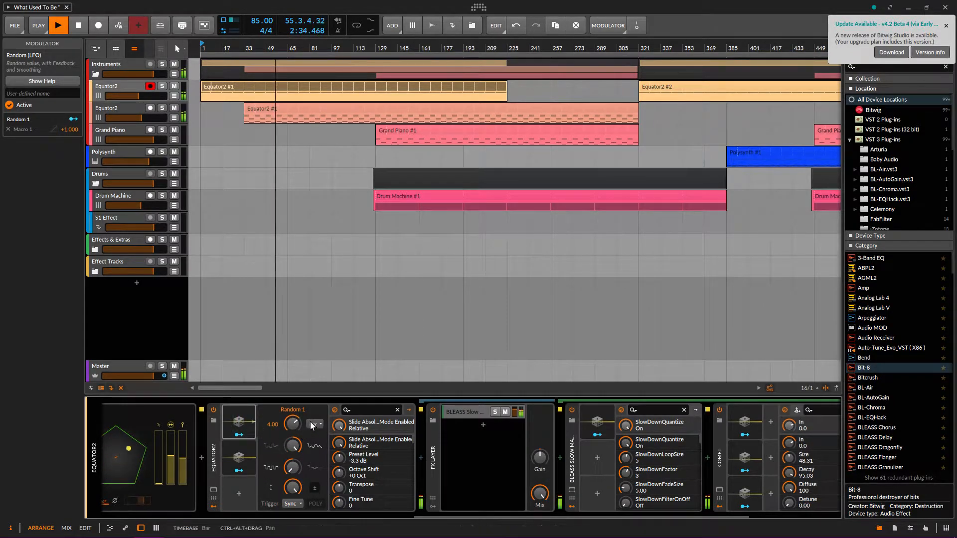
left_click(245, 461)
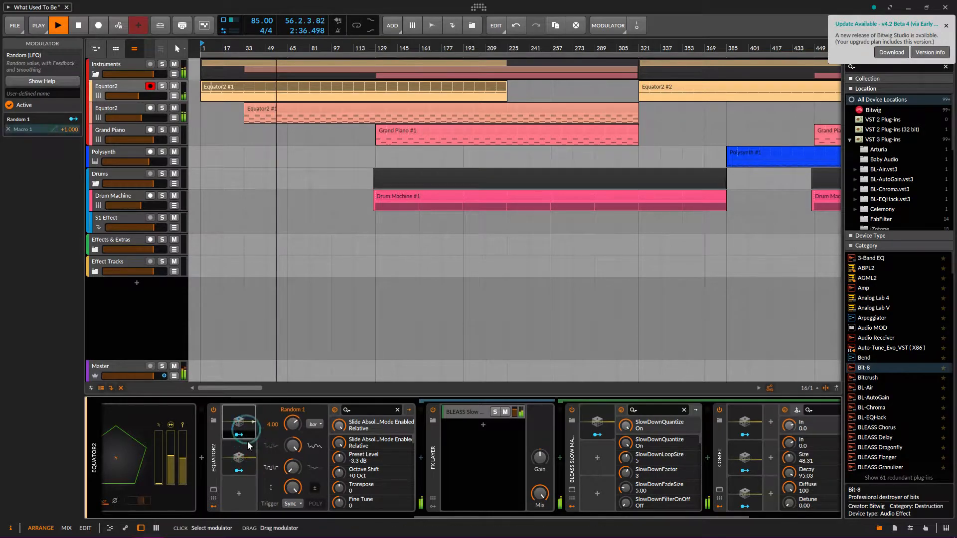
Return to Random 1, then hide Equator2's modulators to fit more of the chain
left_click(239, 423)
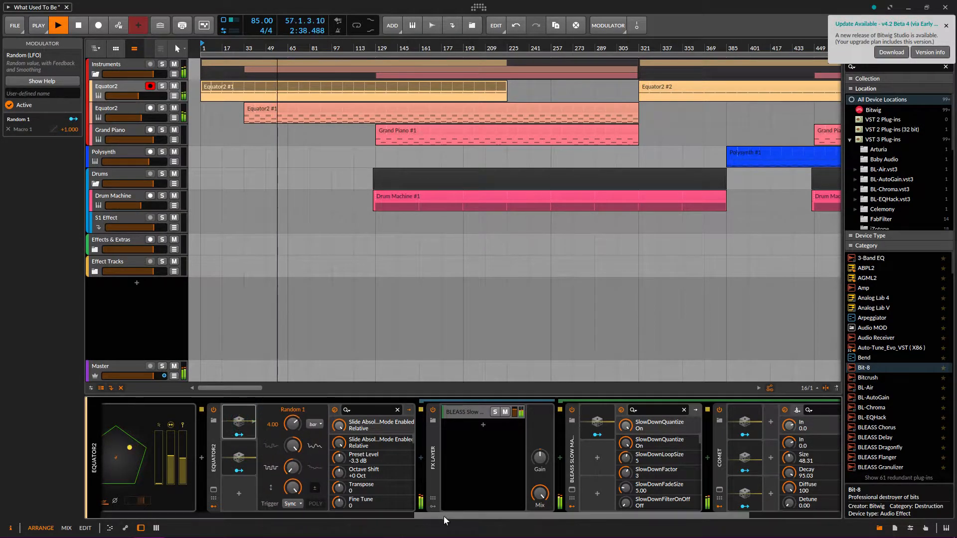
left_click_drag(443, 513, 470, 513)
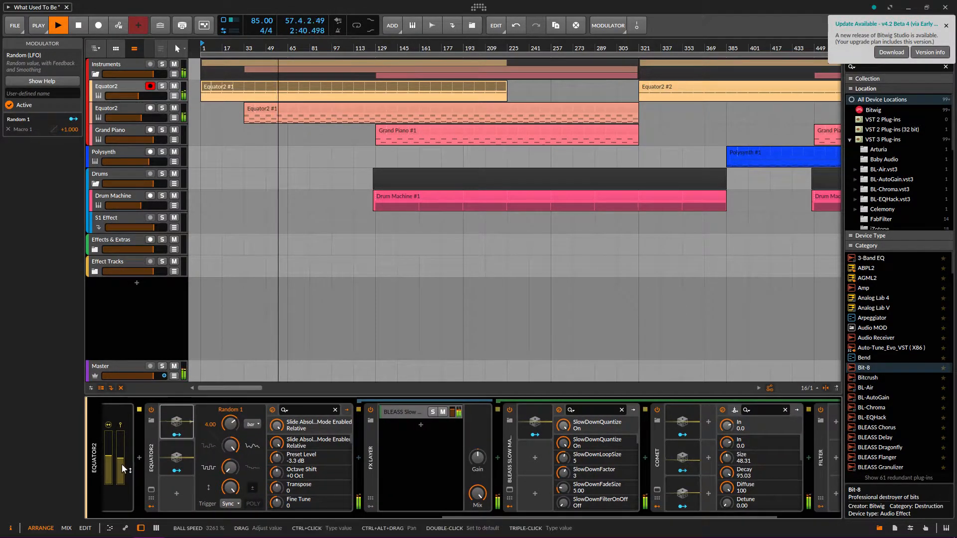
left_click(151, 499)
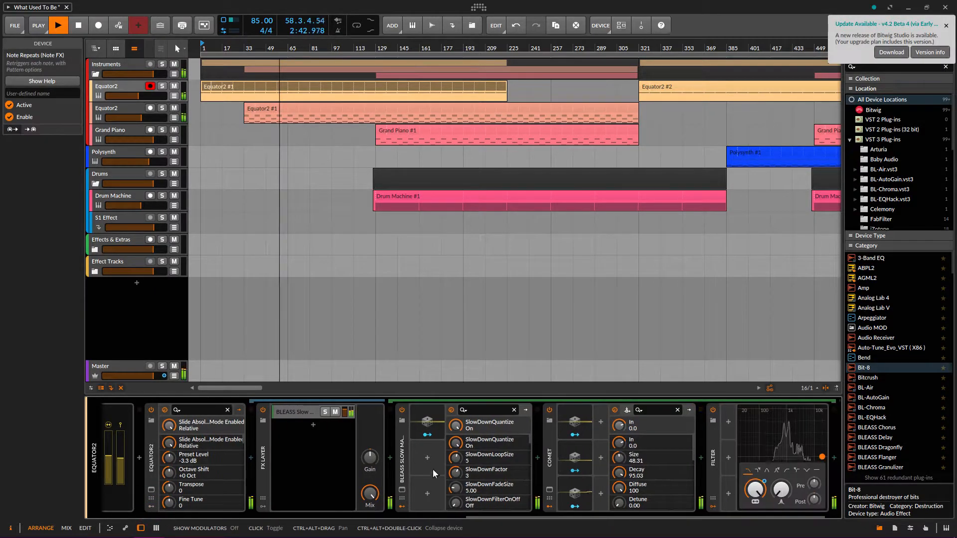
left_click(401, 491)
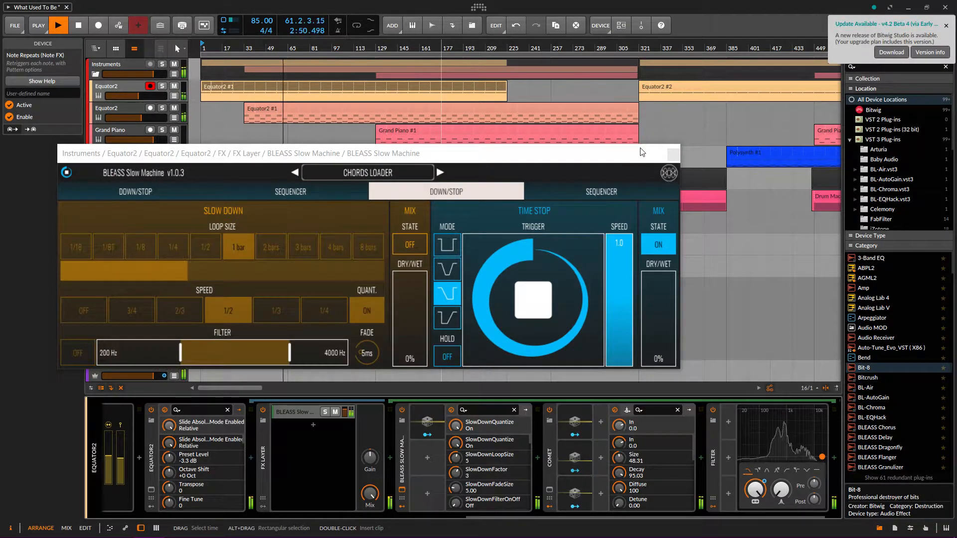
left_click(673, 154)
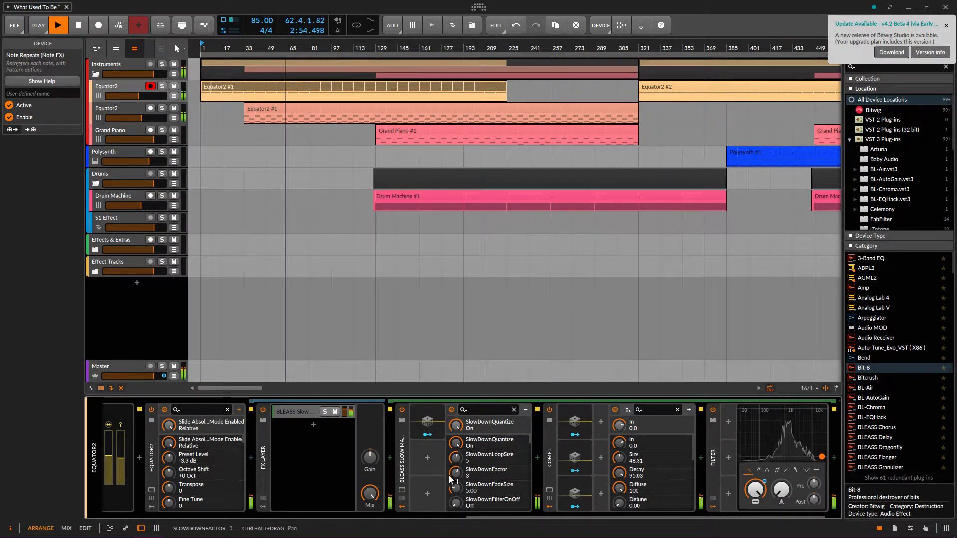
left_click_drag(510, 518, 576, 517)
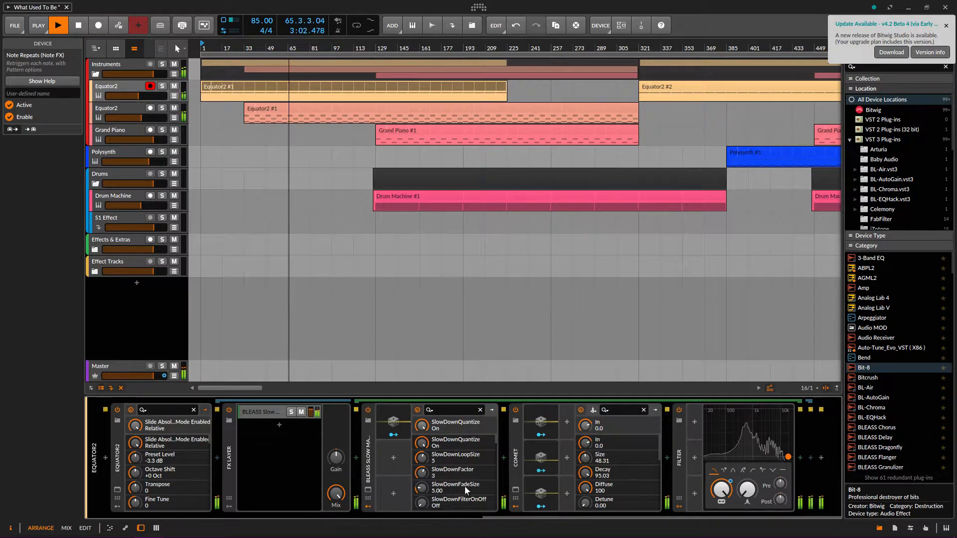
Open Comet's plug-in window, check its Random 1, 2 and 3 modulators, then close it
left_click(515, 489)
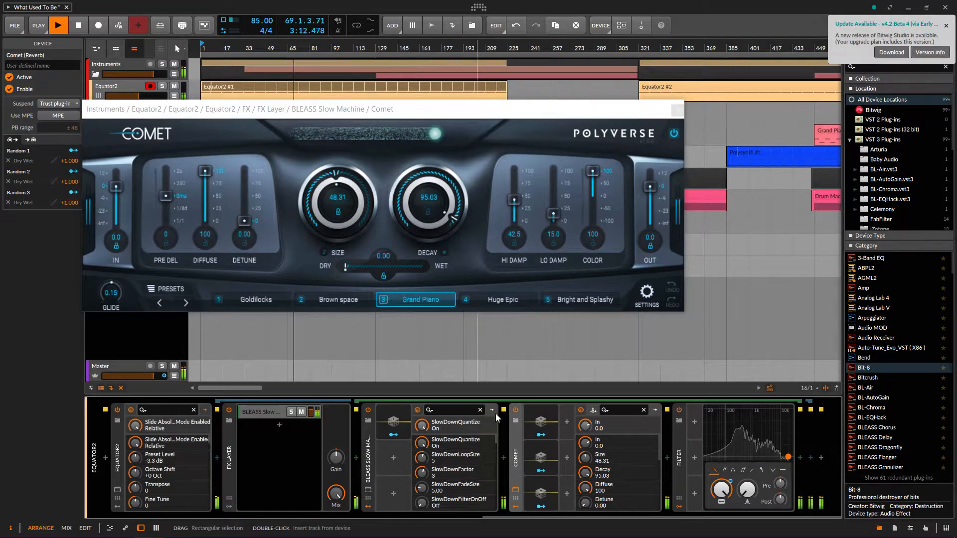
left_click(543, 424)
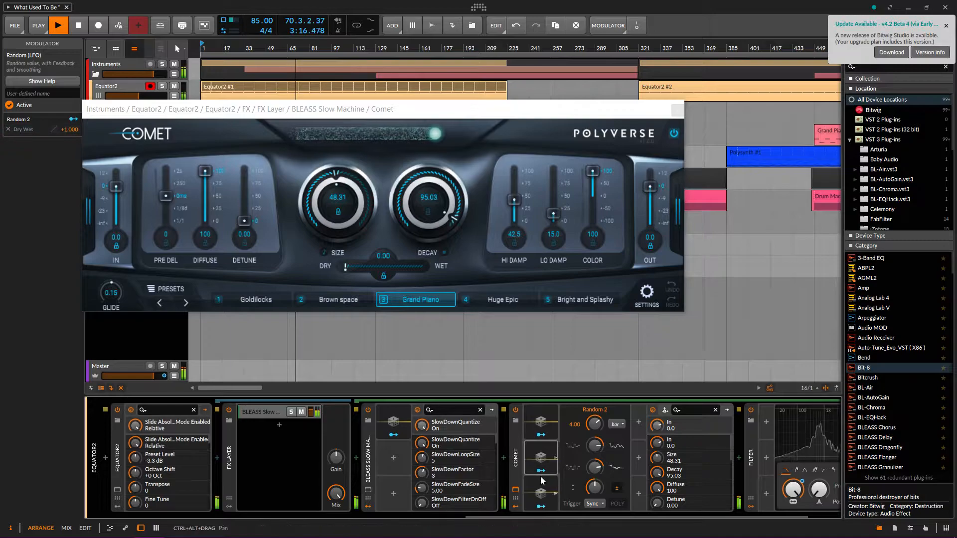
left_click(552, 452)
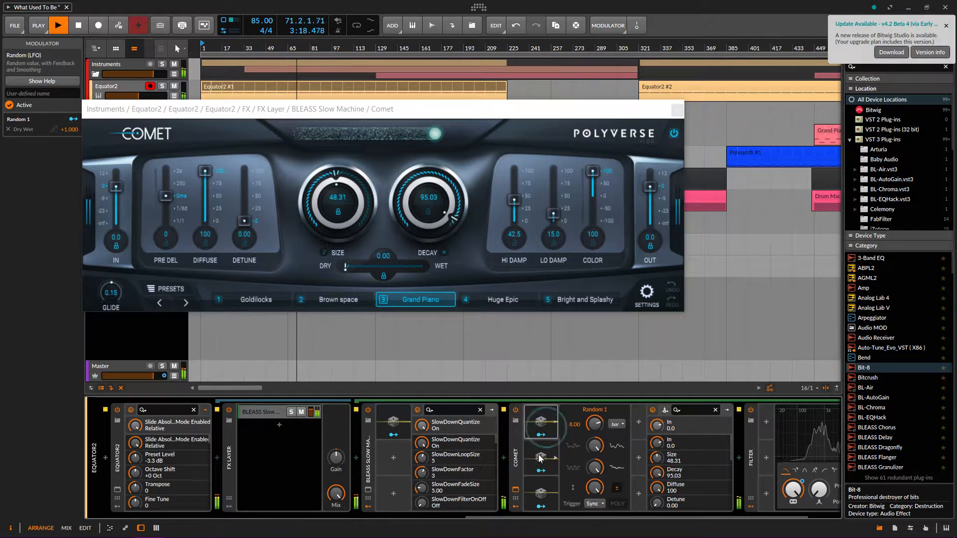
left_click(543, 420)
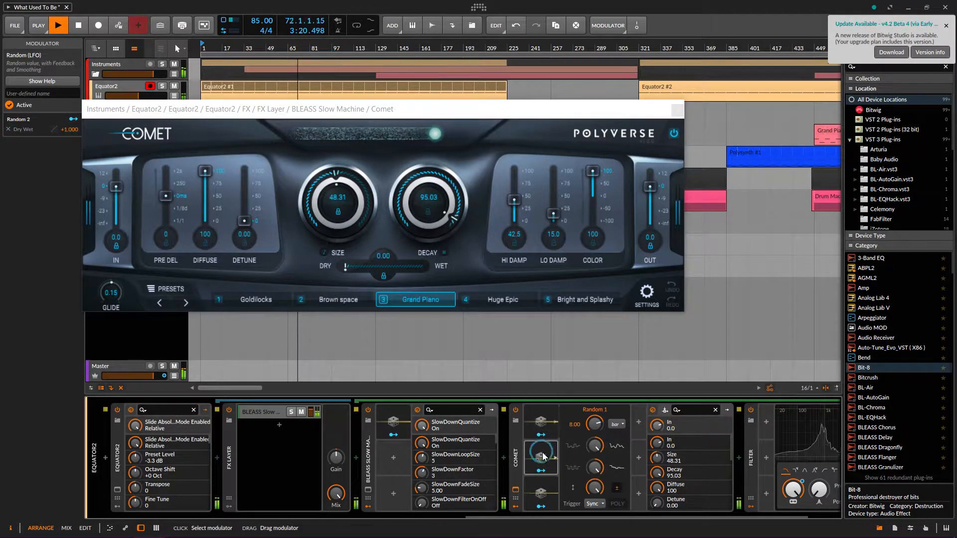
left_click(541, 492)
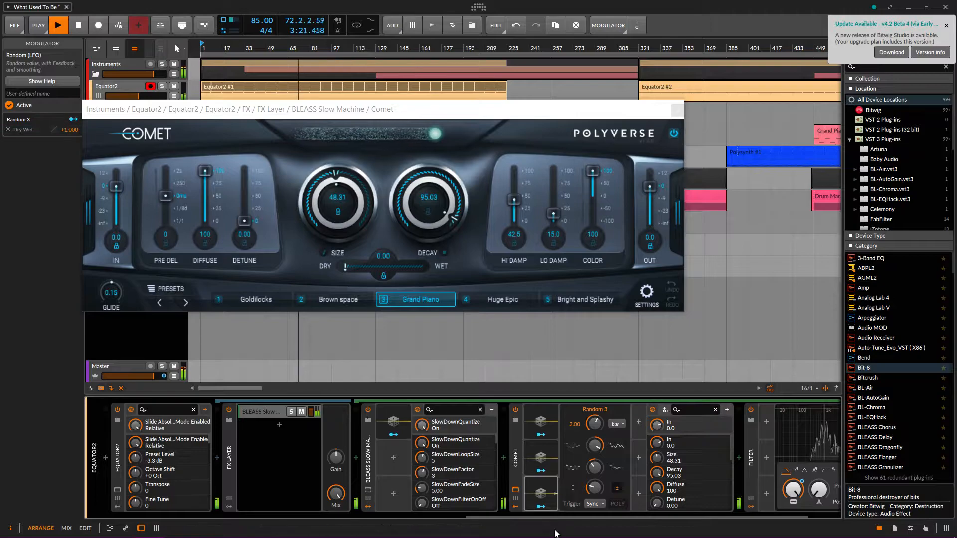
left_click(676, 110)
left_click_drag(551, 514, 613, 504)
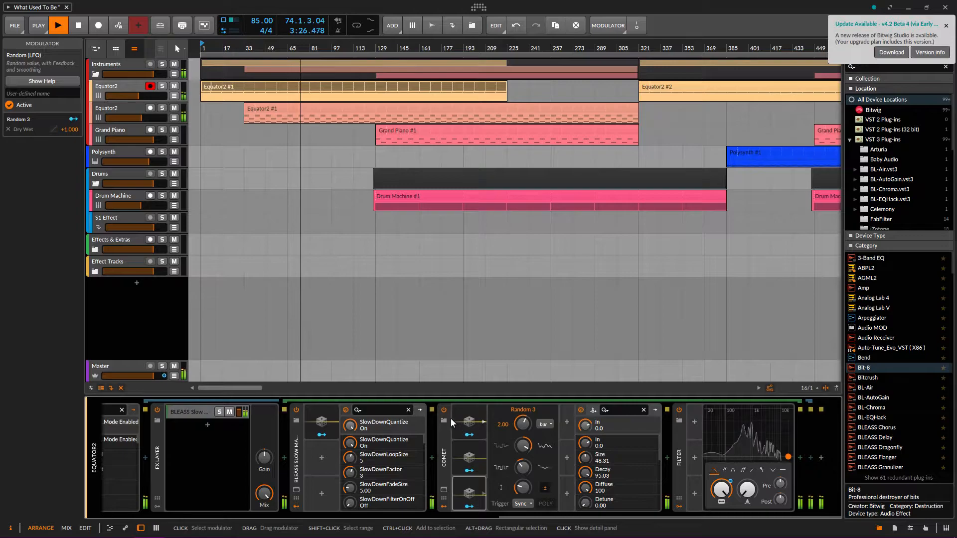
Check Comet's Random 2 and 1 modulators, then open the second Equator2's Equator2 #1 clip notes
left_click(469, 456)
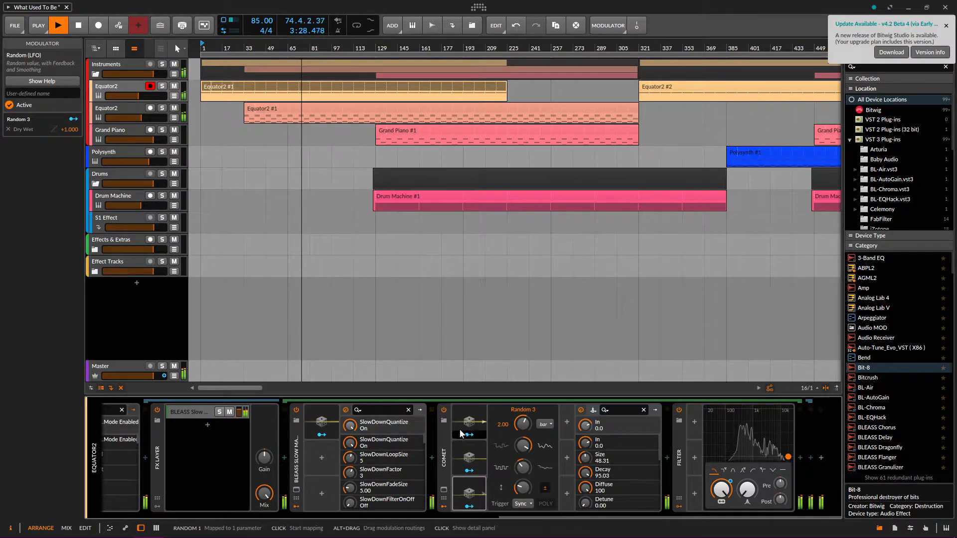
left_click(469, 421)
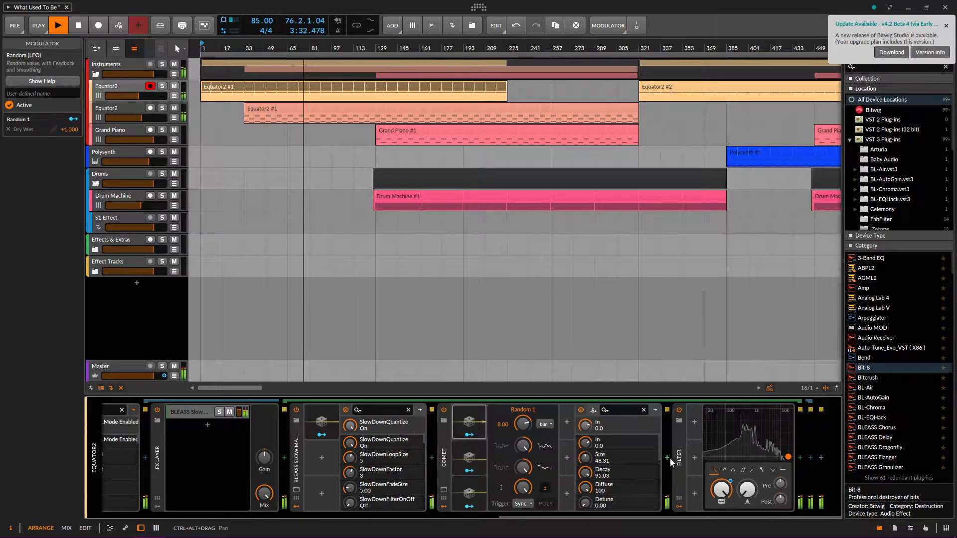
key("Down")
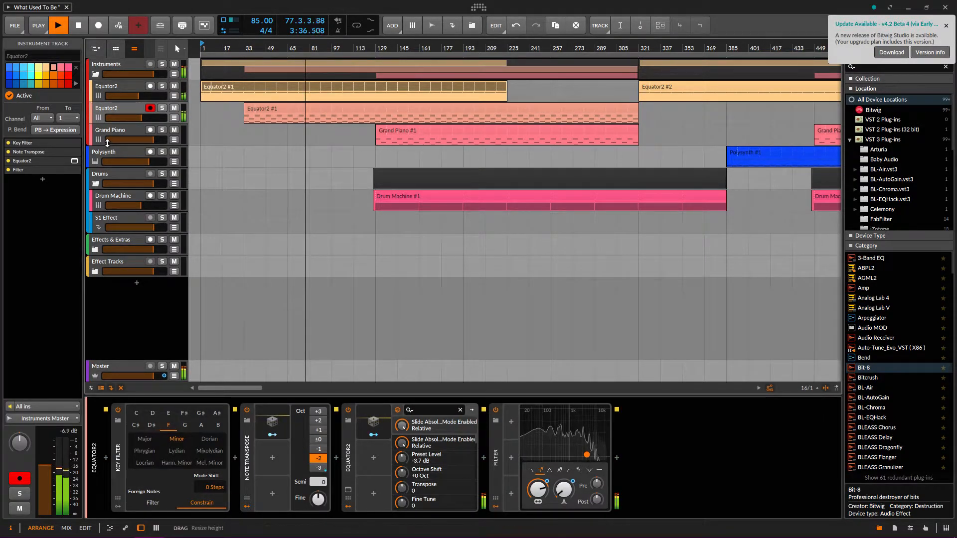
left_click(270, 114)
double_click(272, 109)
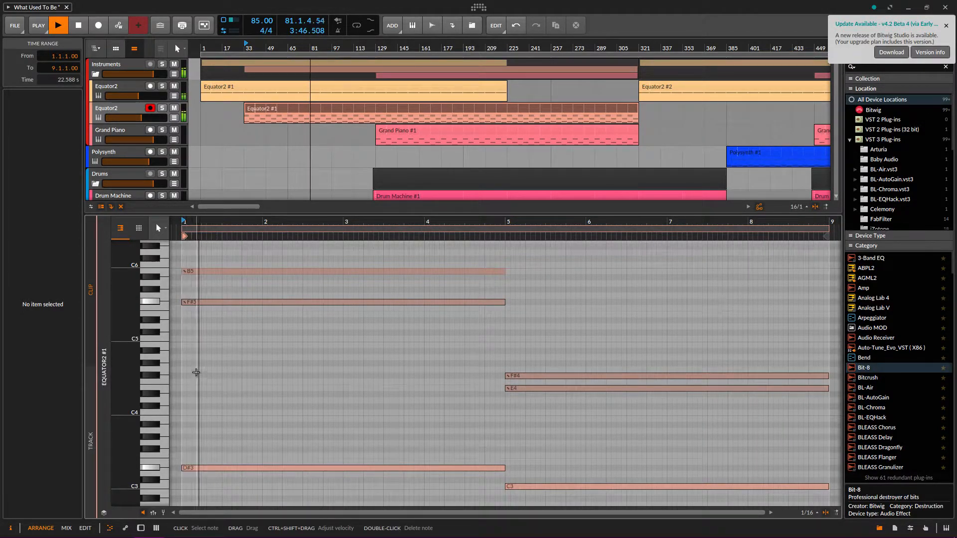
left_click(148, 471)
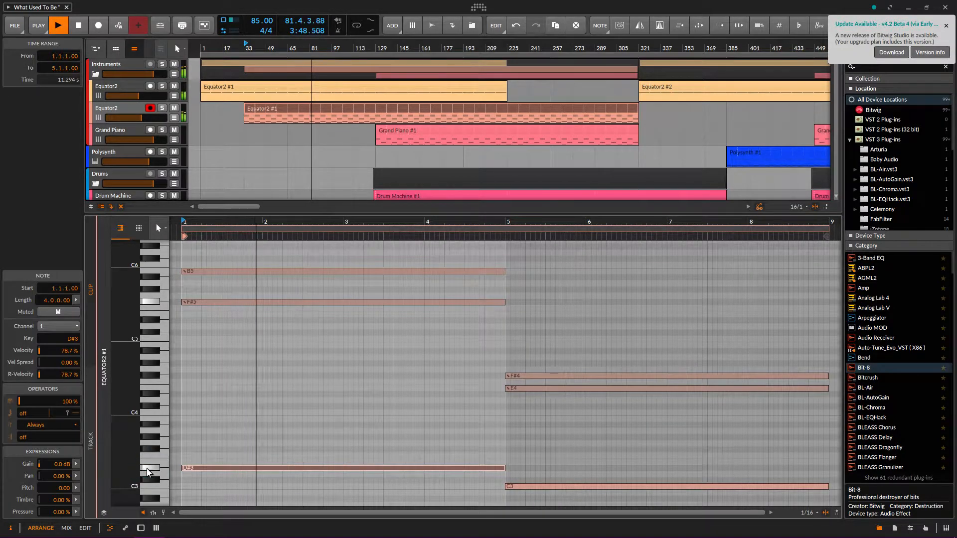
scroll(148, 471, "down", 3)
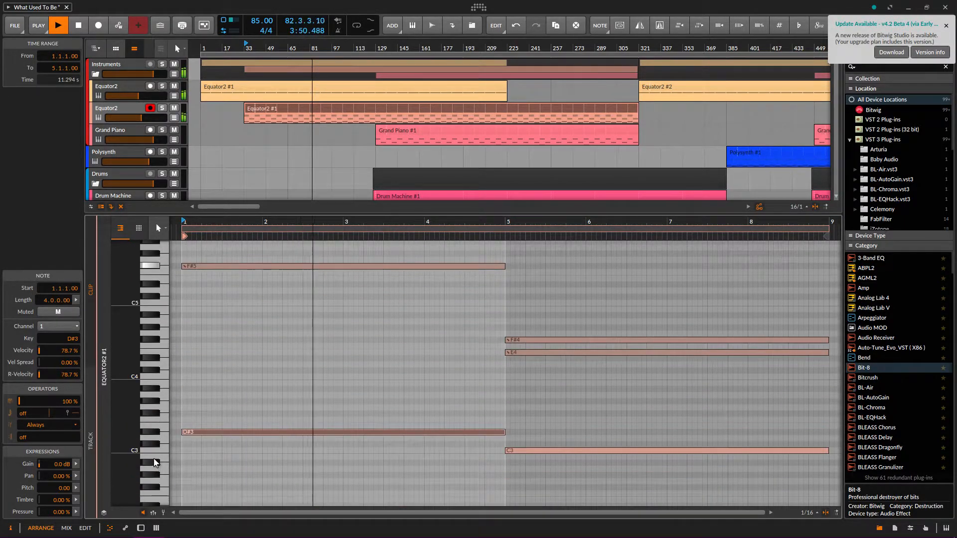
scroll(195, 437, "up", 3)
scroll(201, 440, "down", 3)
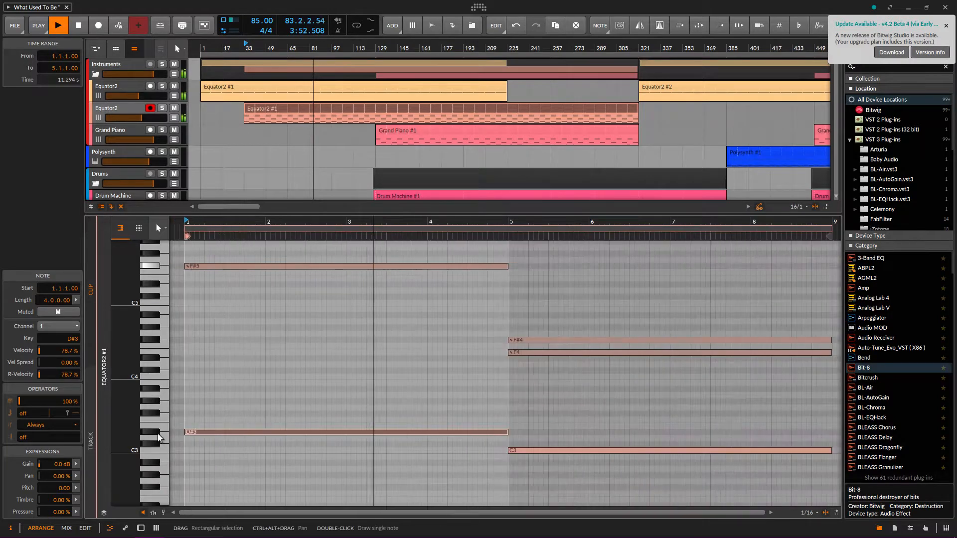
scroll(220, 431, "up", 2)
scroll(220, 430, "up", 6)
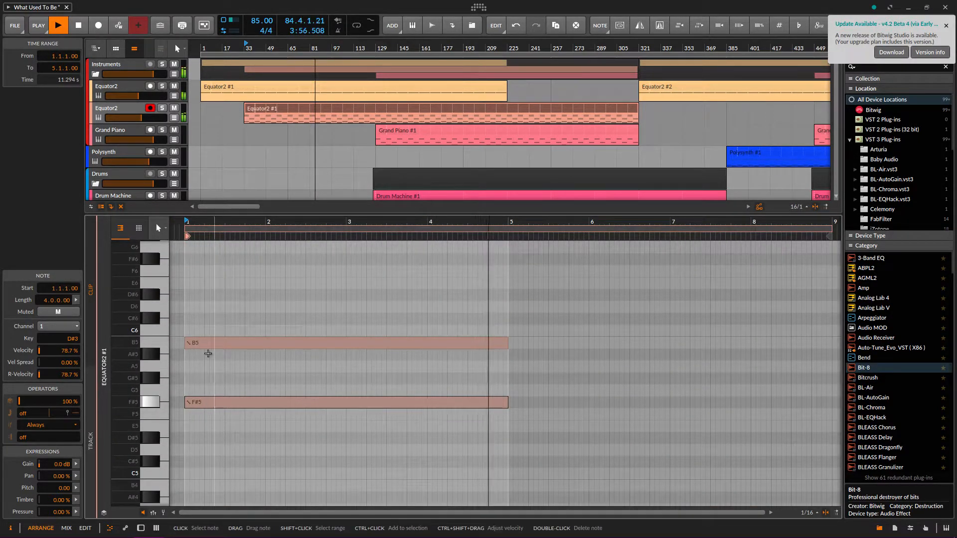
scroll(445, 354, "down", 4)
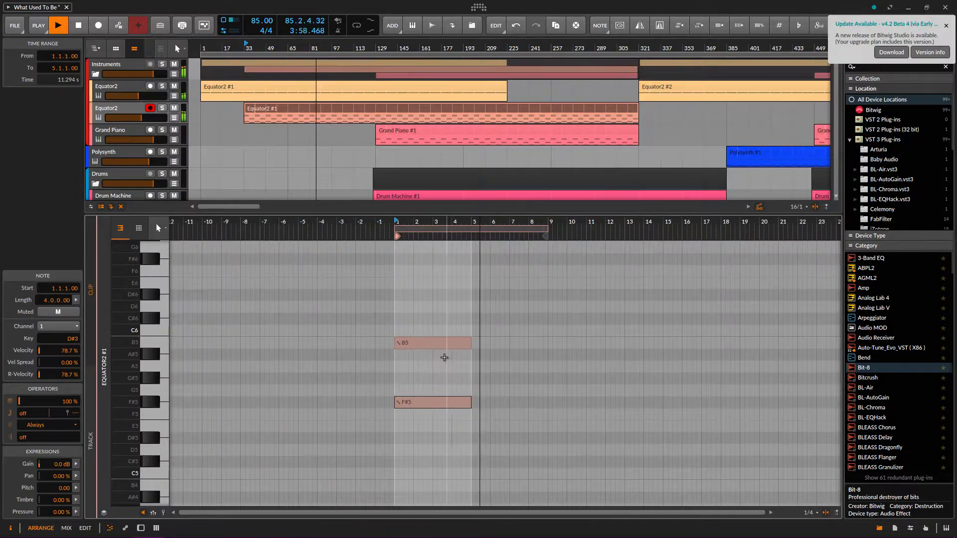
scroll(541, 387, "down", 2)
scroll(540, 386, "up", 4)
scroll(263, 432, "down", 5)
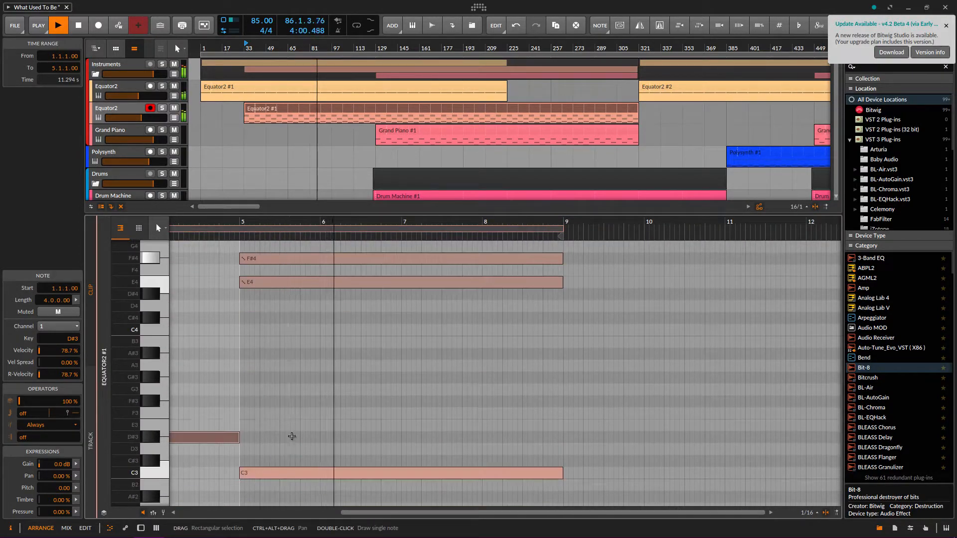
scroll(270, 327, "up", 1)
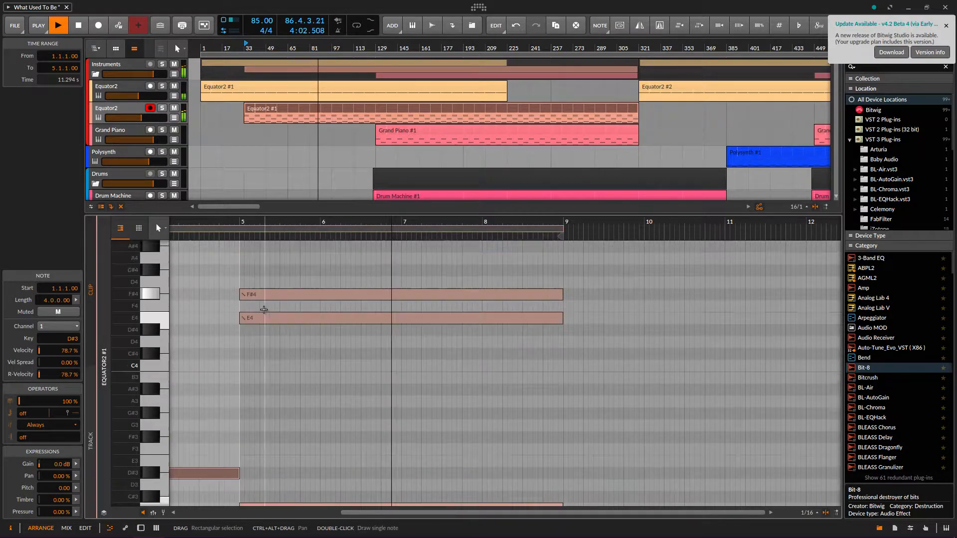
scroll(227, 379, "up", 2)
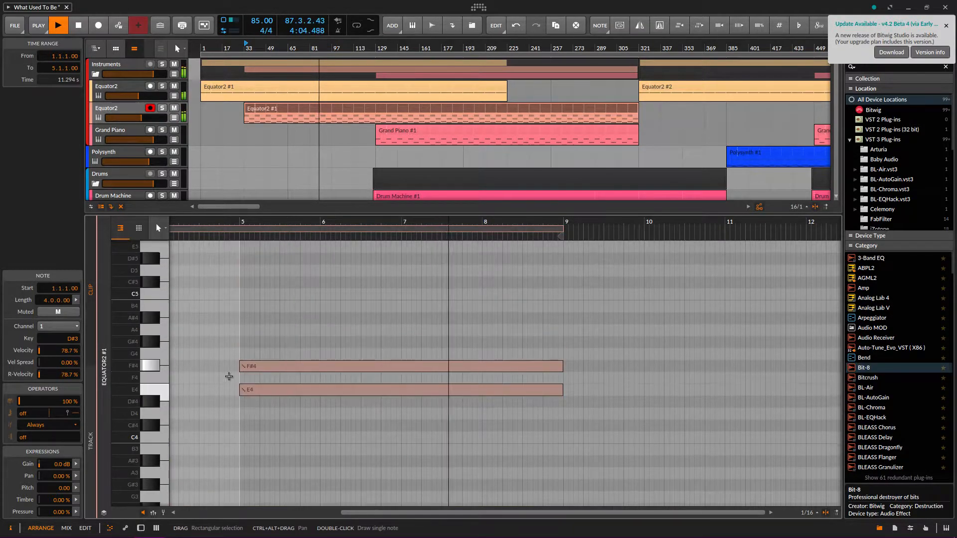
scroll(232, 380, "down", 2)
left_click_drag(375, 513, 323, 511)
scroll(548, 382, "up", 5)
scroll(418, 392, "down", 2)
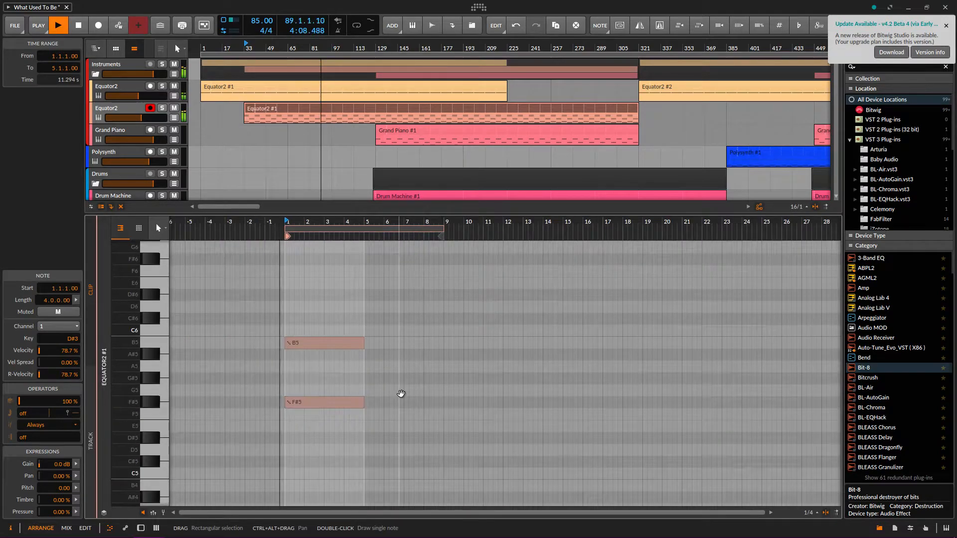
scroll(400, 391, "down", 3)
scroll(400, 391, "down", 5)
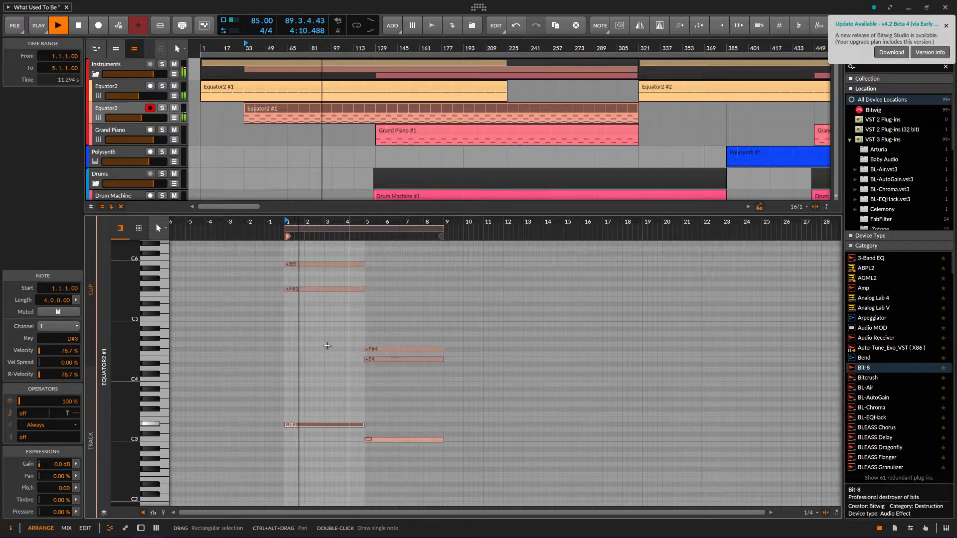
scroll(398, 383, "up", 3)
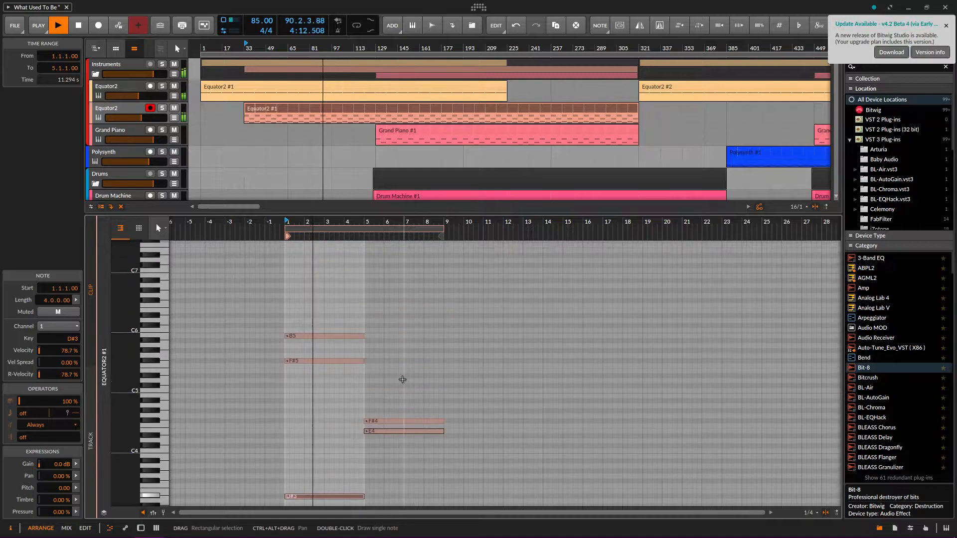
scroll(403, 382, "down", 3)
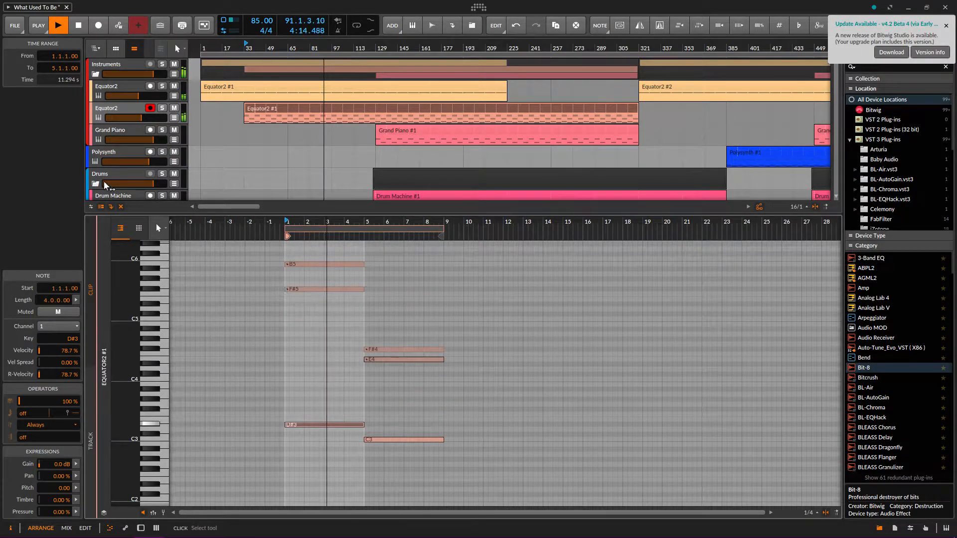
Return to the device chain and expand Note Transpose to show its Random modulator and Oct/Semi/Fine controls
key("d")
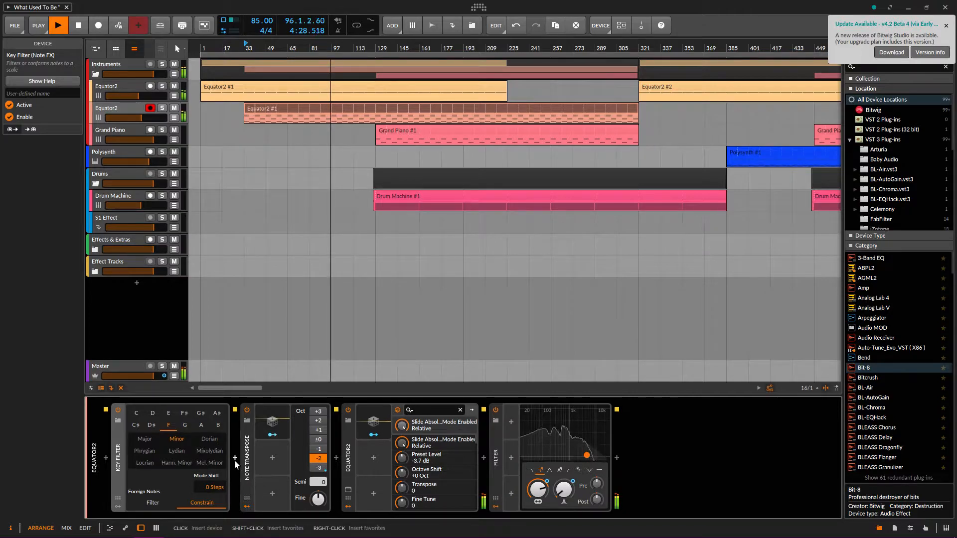
double_click(250, 435)
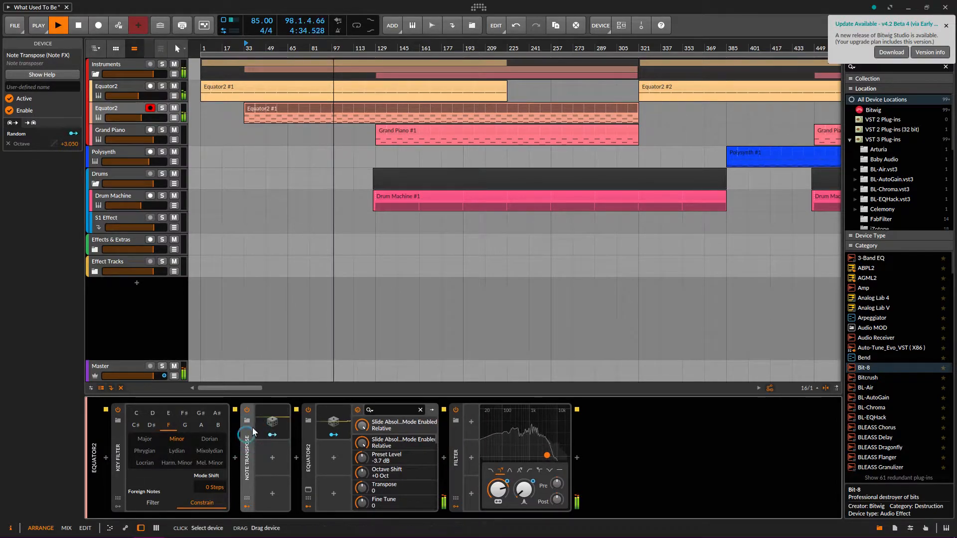
left_click(272, 423)
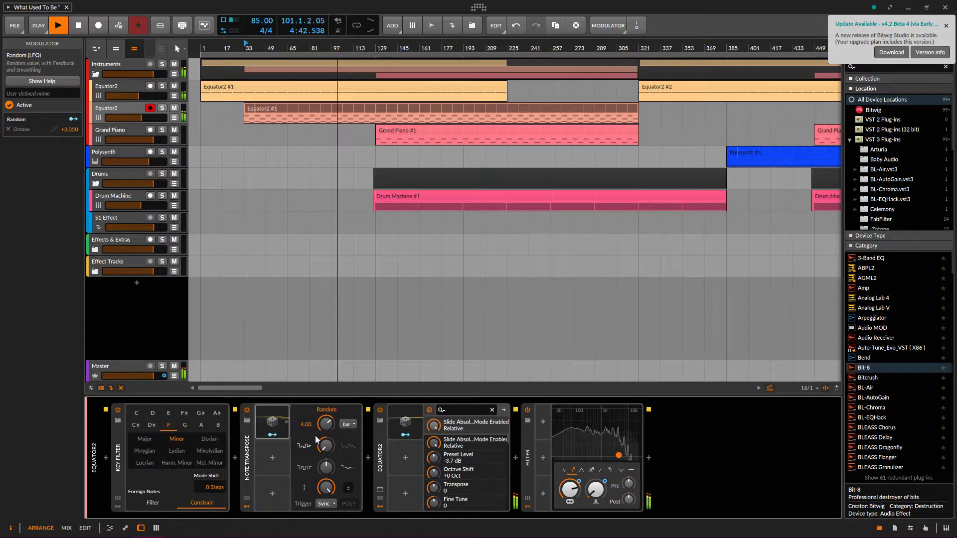
double_click(247, 454)
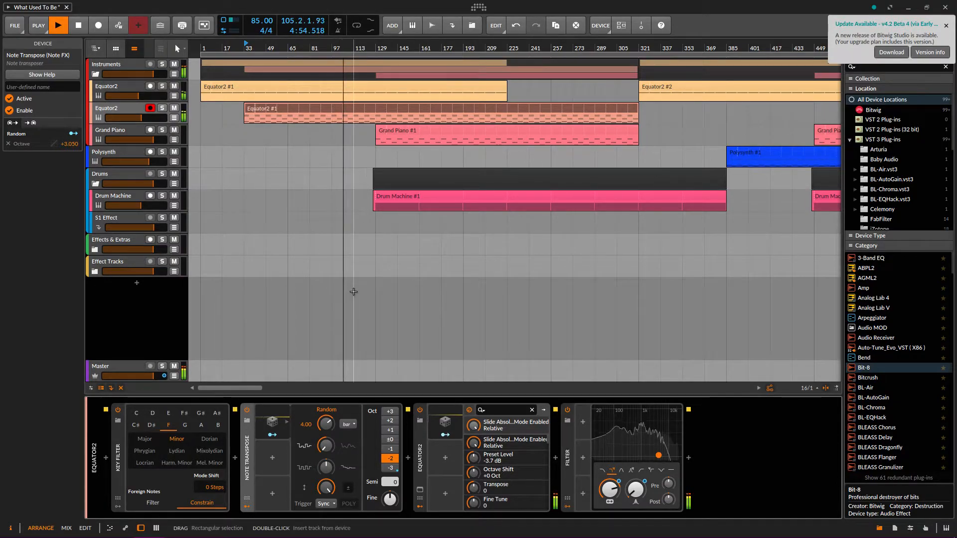
Solo the Grand Piano track and play it from bar 129
left_click(377, 46)
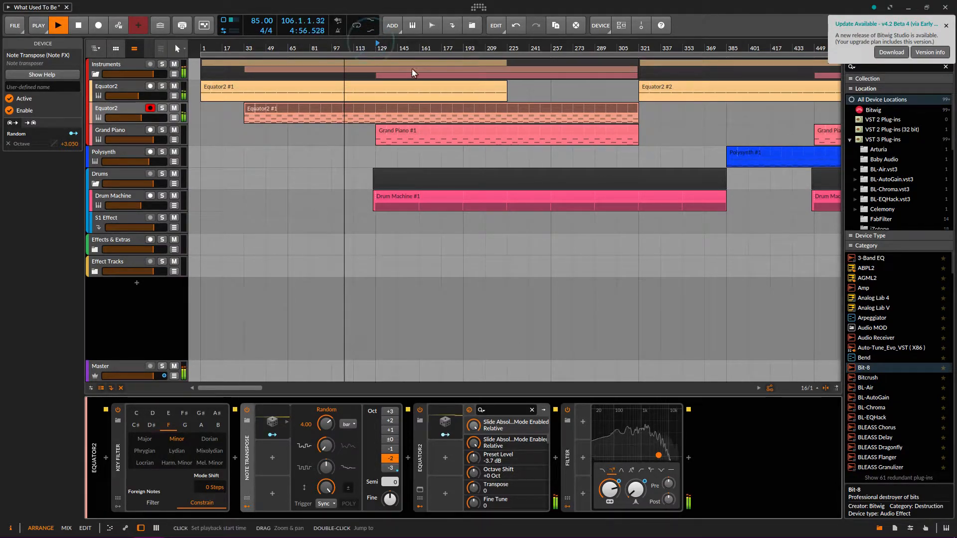
key("space")
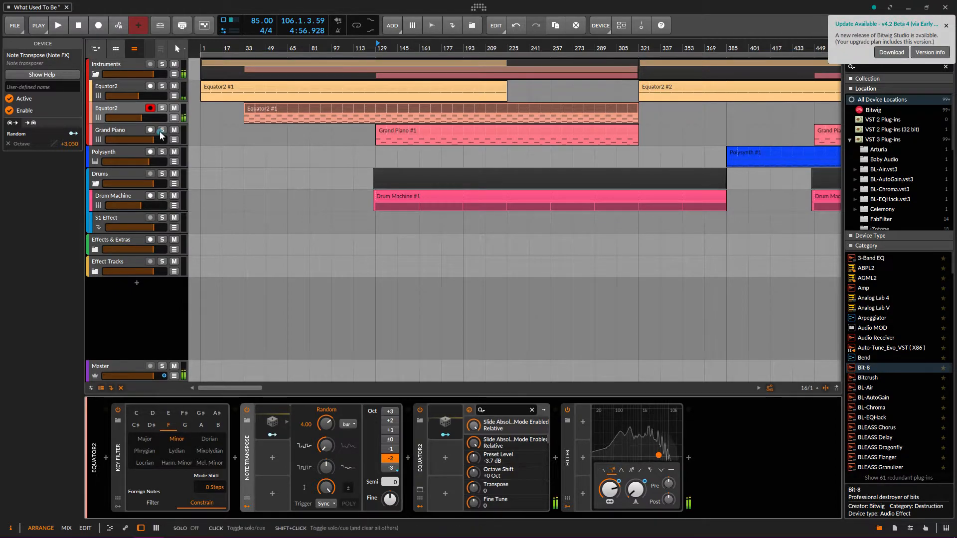
left_click(112, 133)
key("space")
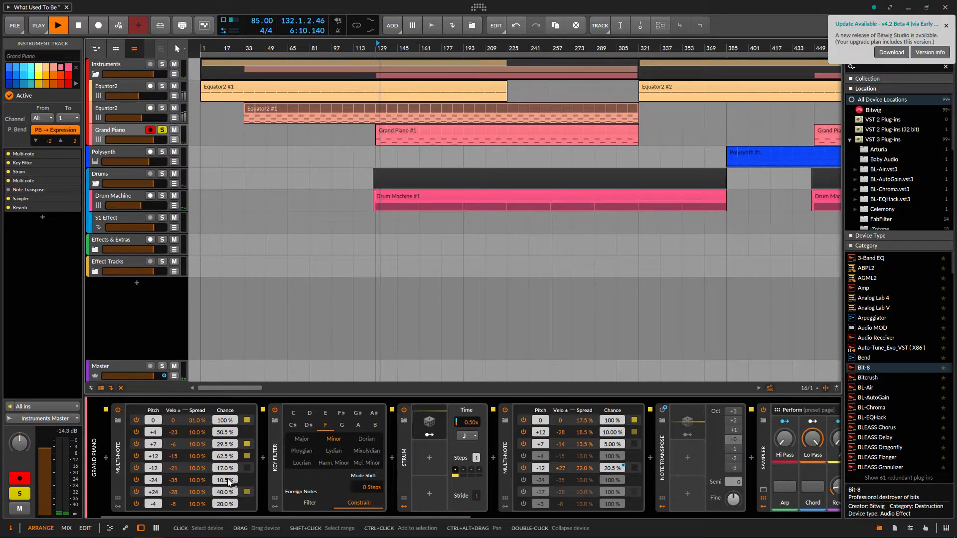
Check the Grand Piano #1 clip's notes, then bring up the Grand Piano device chain
double_click(406, 133)
scroll(152, 394, "up", 3)
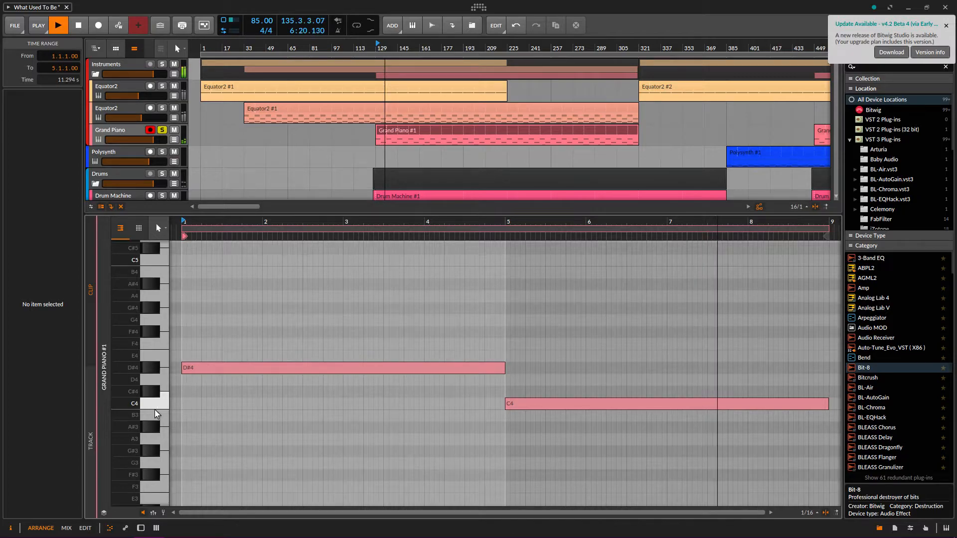
double_click(111, 131)
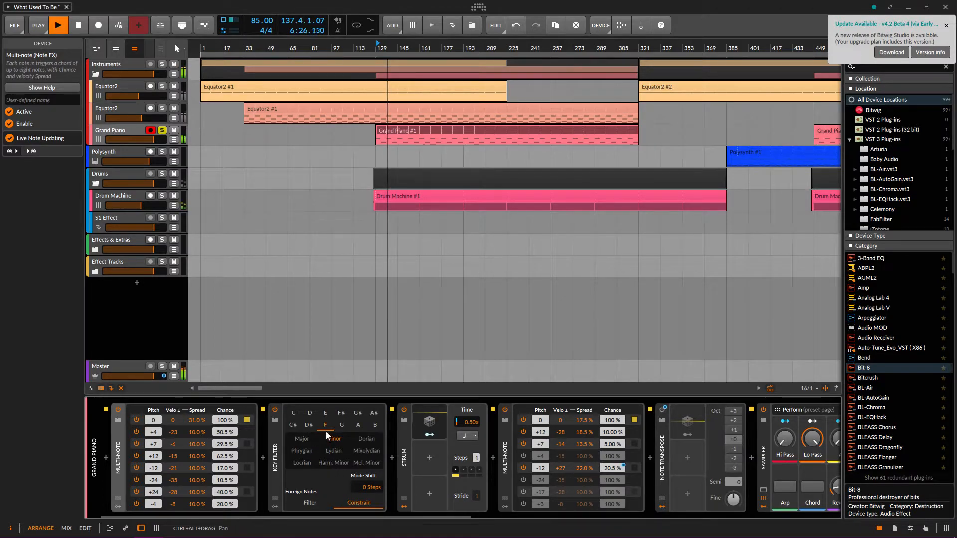
left_click_drag(357, 516, 413, 515)
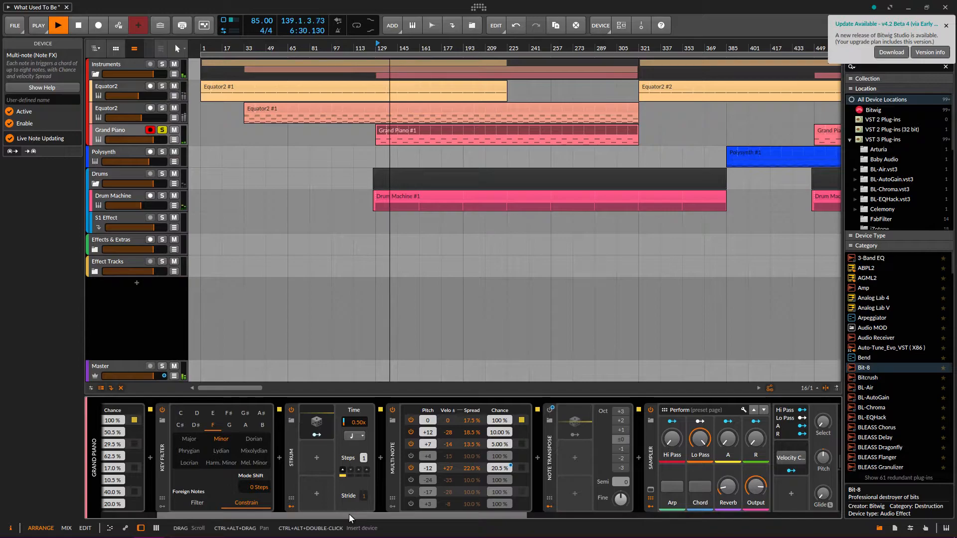
left_click_drag(352, 516, 294, 516)
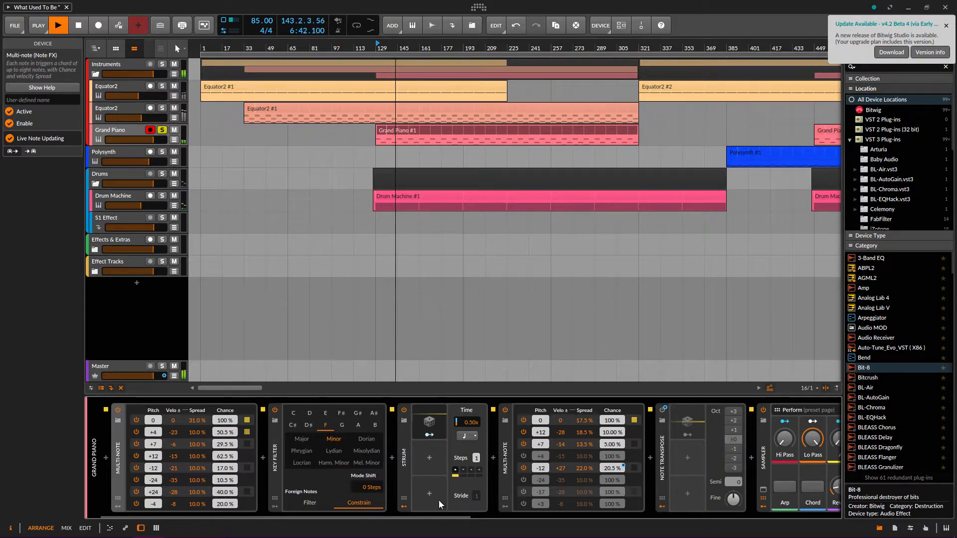
left_click_drag(435, 513, 471, 504)
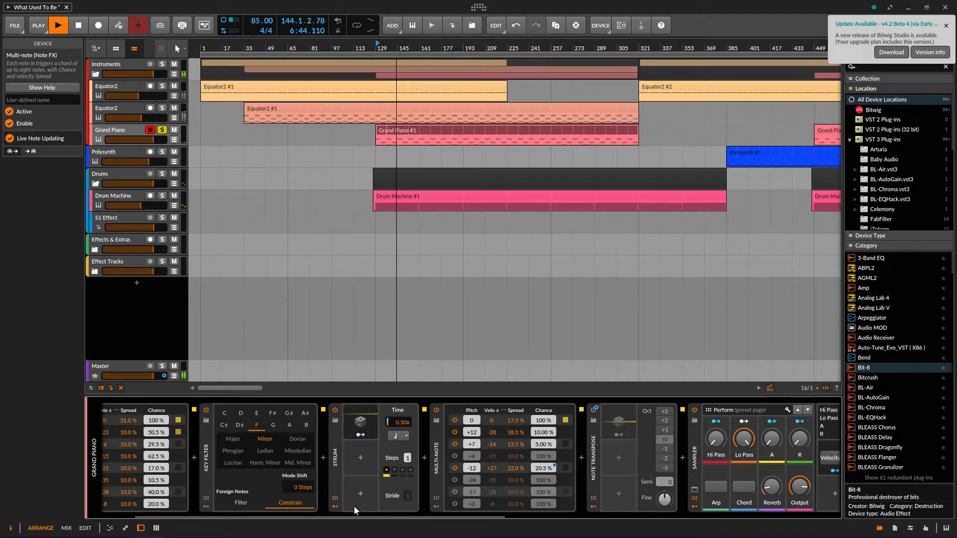
left_click_drag(358, 513, 258, 519)
Replay from bar 129 repeatedly, then scroll on to the Sampler at the chain's end
key("space")
key("space")
key("space")
key("space")
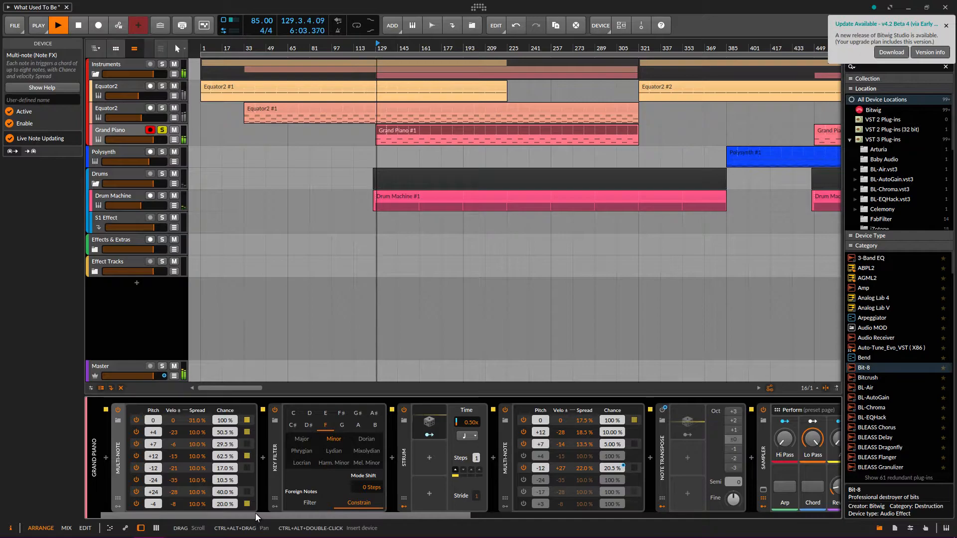
key("space")
key("space")
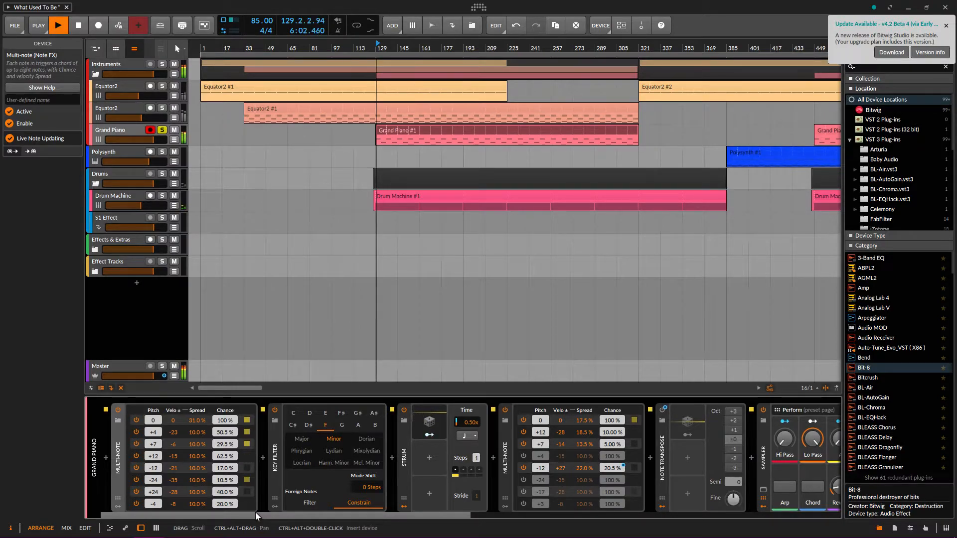
key("space")
key("space")
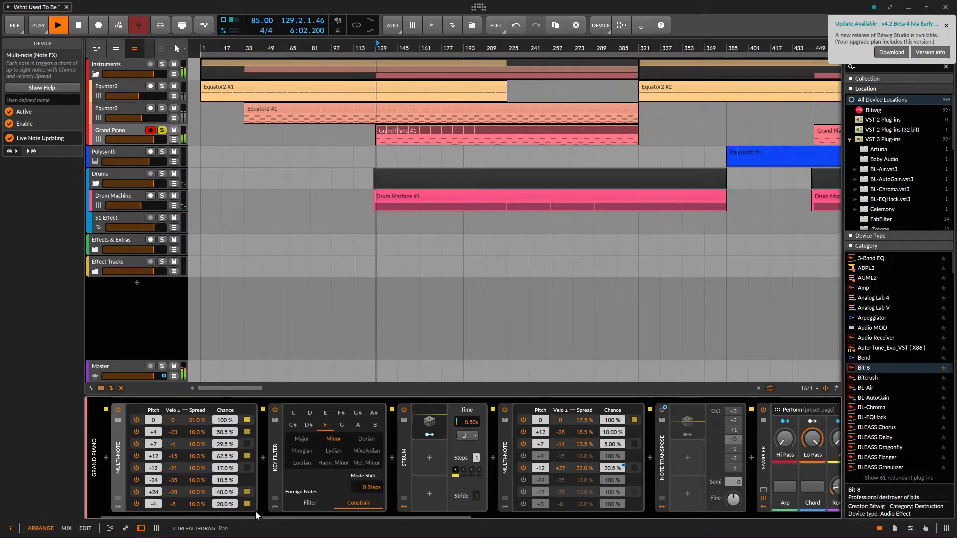
key("space")
key("space")
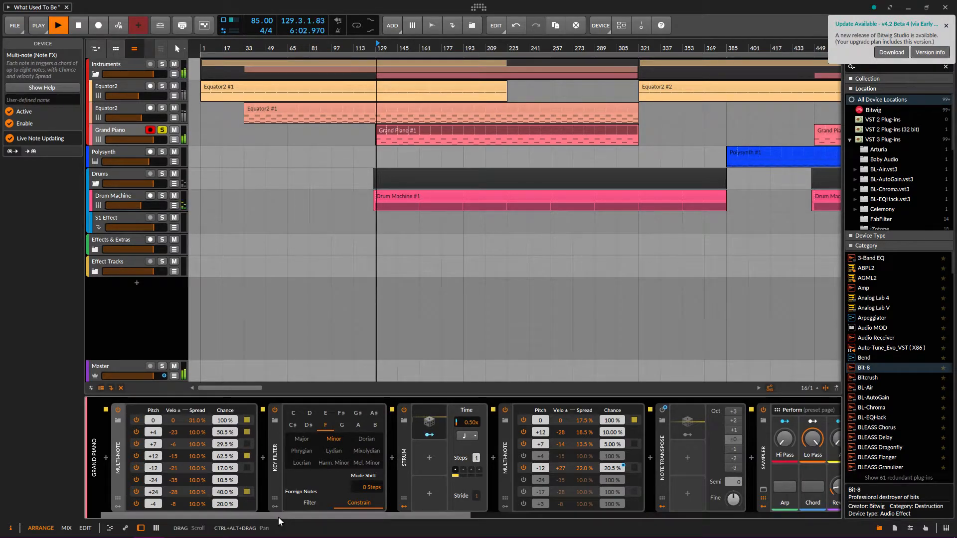
key("space")
key("space")
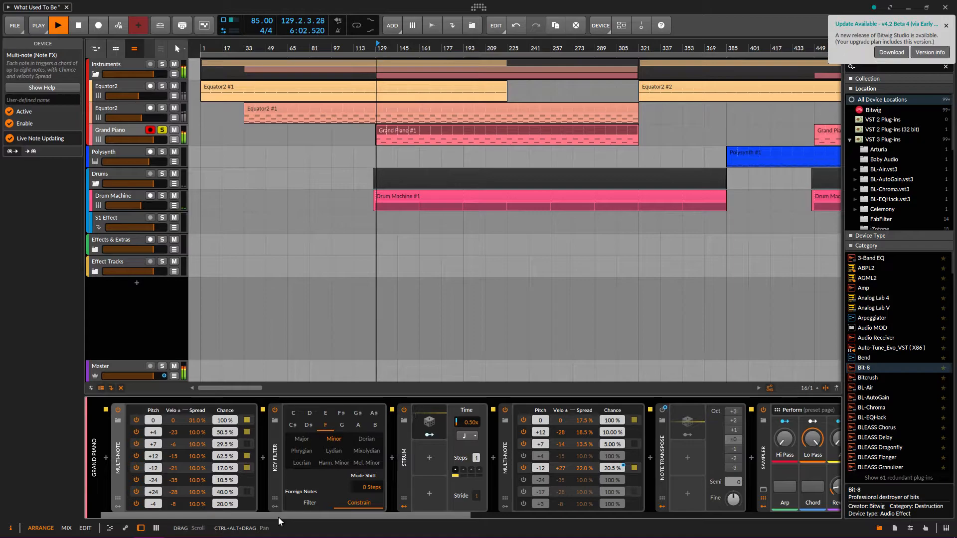
key("space")
key("space")
key("space")
key("space")
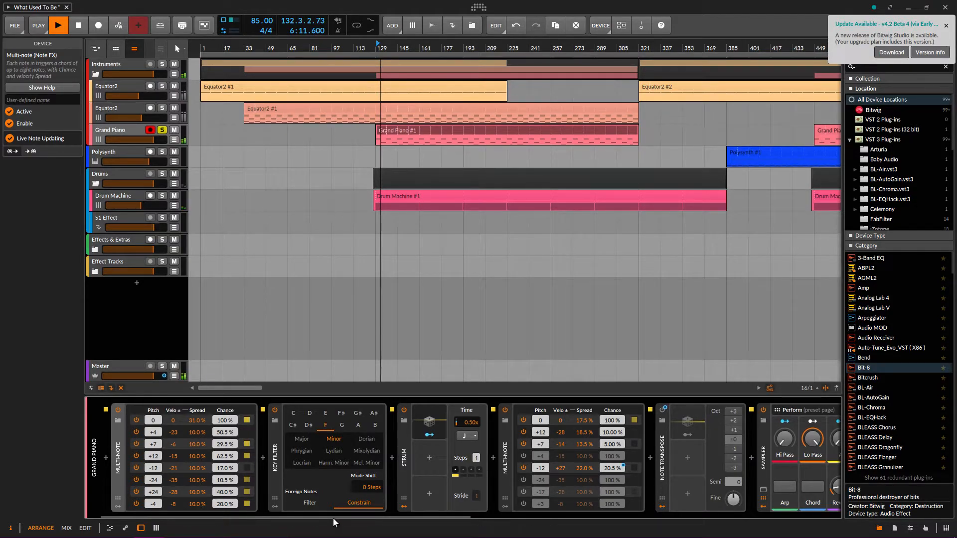
left_click_drag(353, 513, 430, 521)
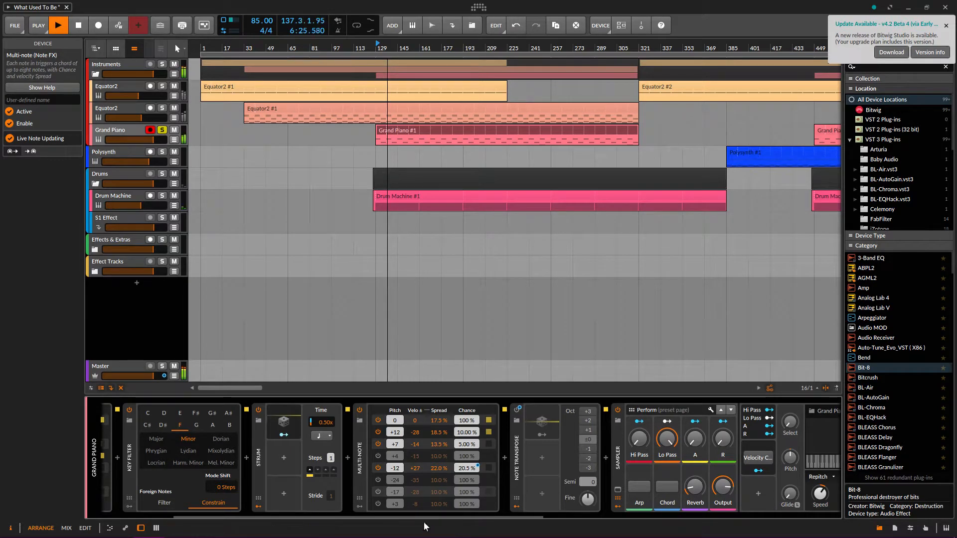
left_click_drag(420, 516, 508, 516)
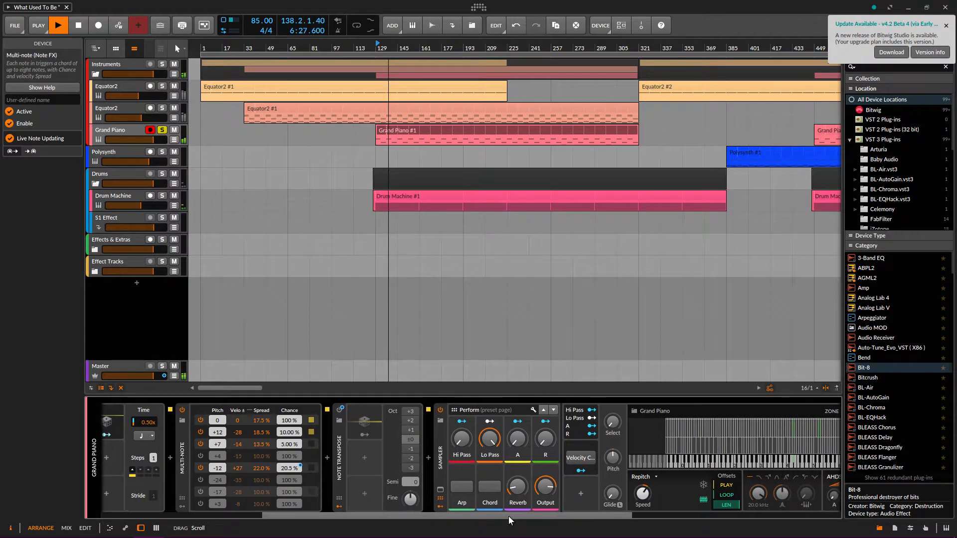
Select and solo the Polysynth track, zoom the arrangement out, and jump to bar 449
left_click(91, 160)
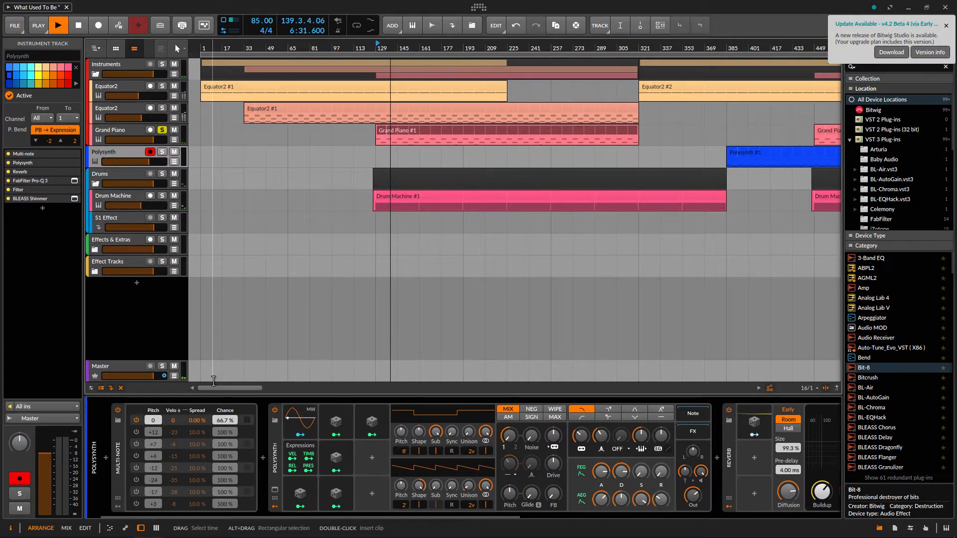
left_click_drag(324, 49, 323, 30)
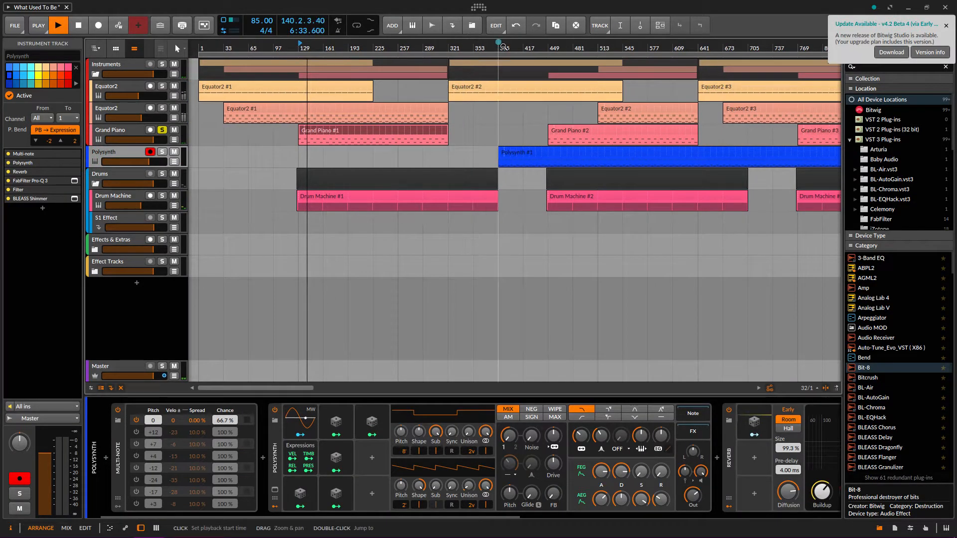
left_click(162, 151)
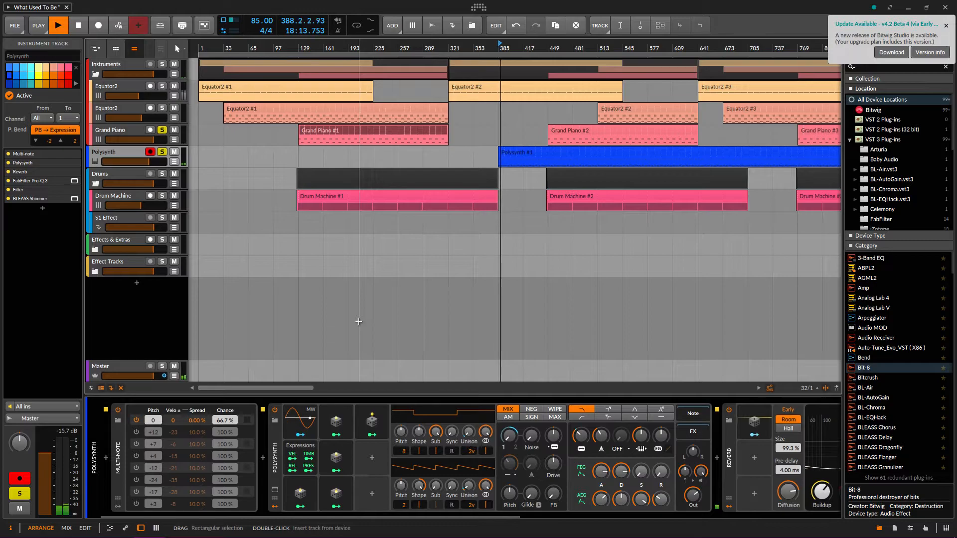
left_click(551, 45)
key("space")
key("space")
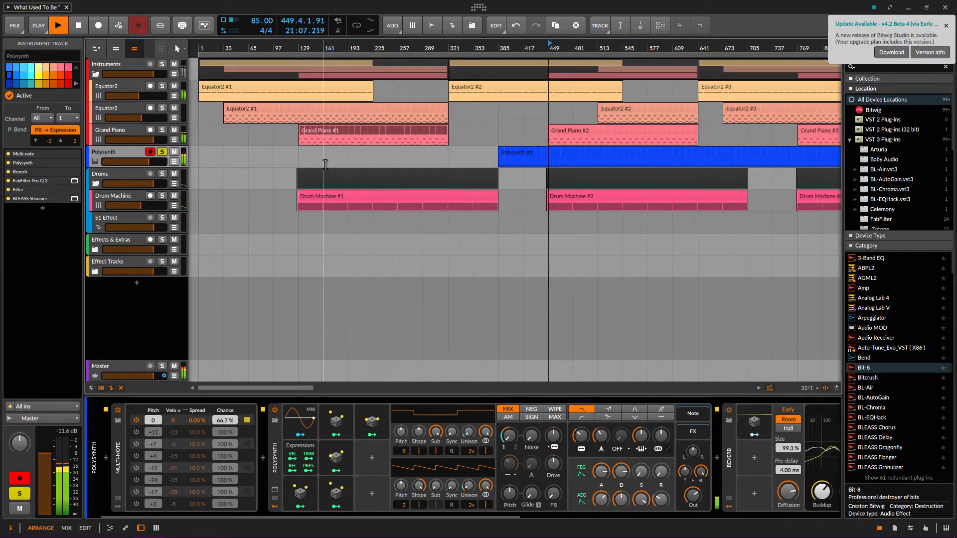
Show the Polysynth's Filter Freq automation lane and restart playback from bar 513
left_click(174, 162)
double_click(550, 44)
double_click(599, 44)
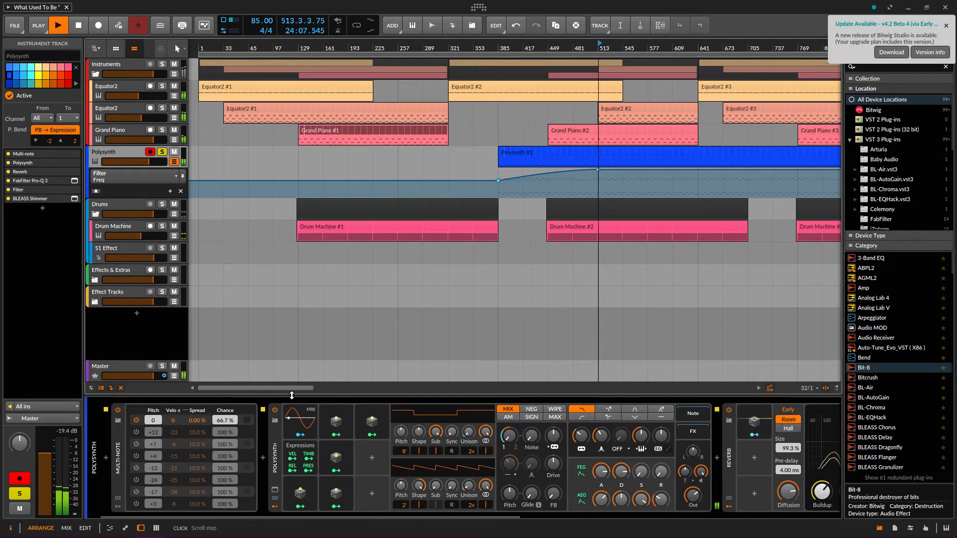
Inspect the Polysynth's Random 2 modulator, then bring up the Drum Machine track's chain
left_click_drag(298, 389, 323, 377)
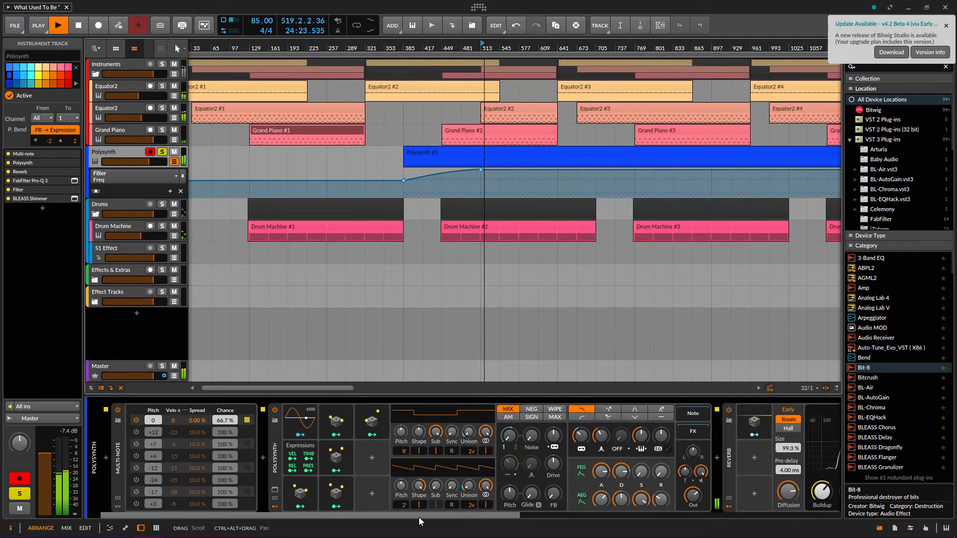
left_click_drag(418, 515, 435, 516)
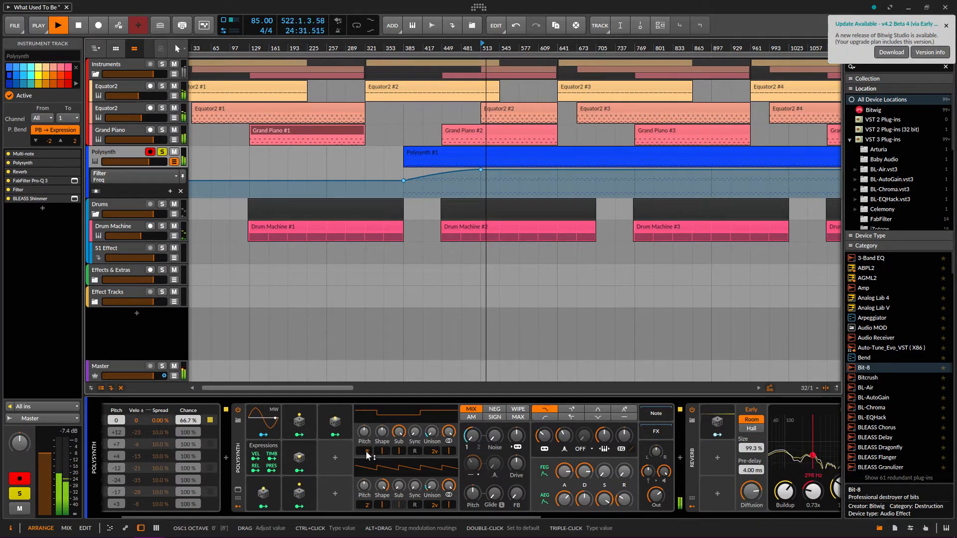
left_click(288, 420)
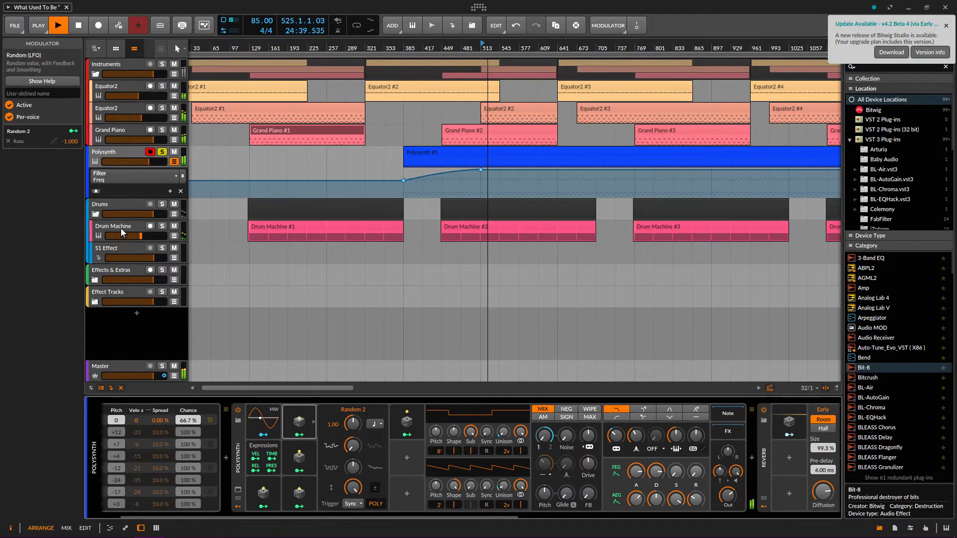
left_click(97, 227)
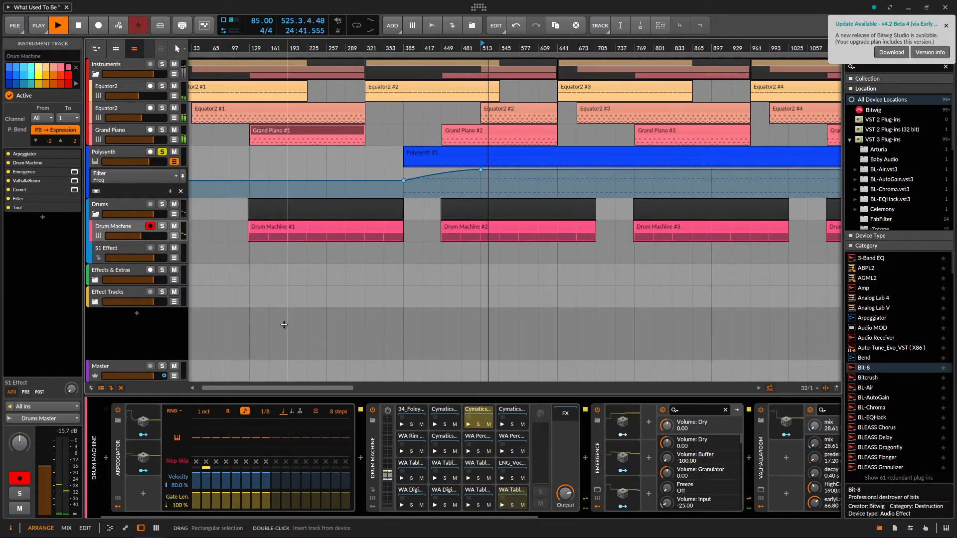
Move the solo from Polysynth to Drum Machine and play from bar 513
key("space")
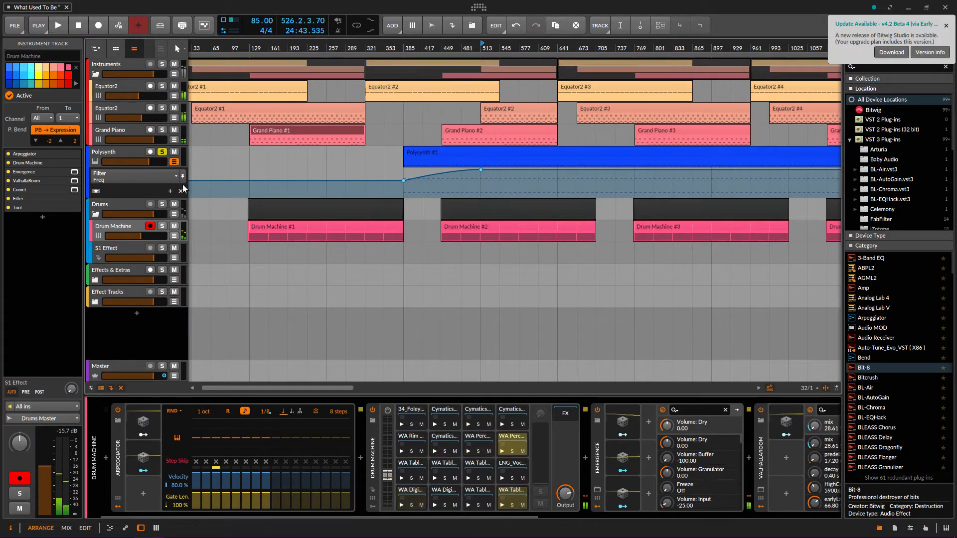
left_click(162, 152)
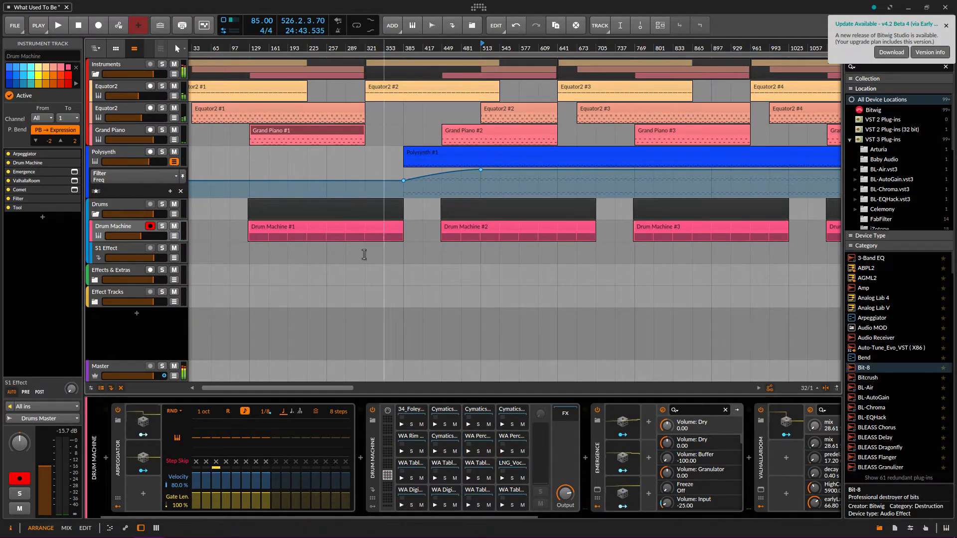
left_click(162, 226)
key("space")
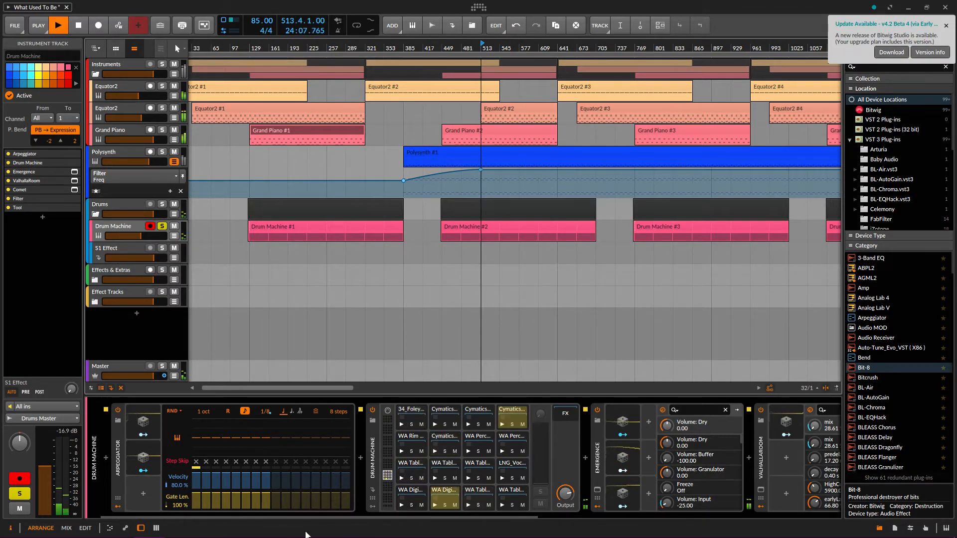
left_click_drag(272, 516, 252, 512)
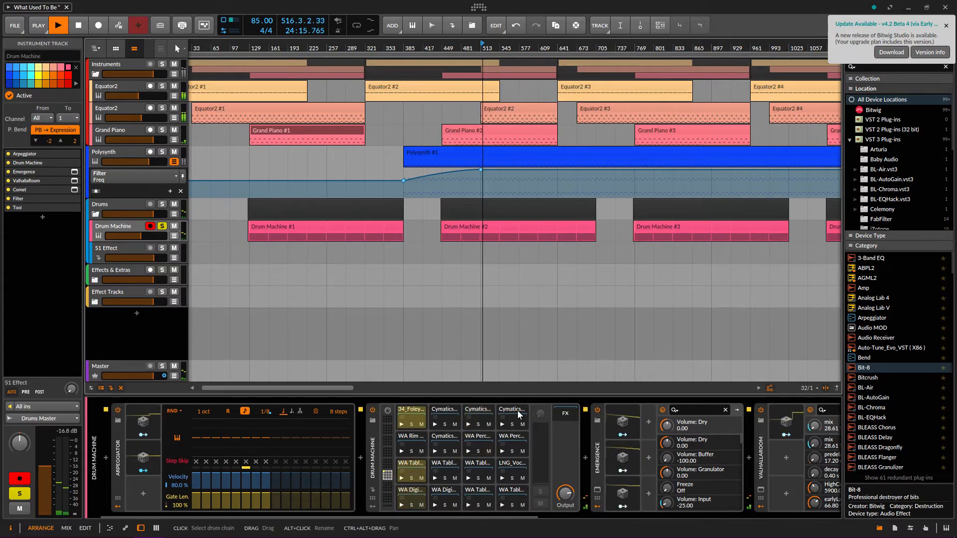
Audition each Drum Machine pad, including Cymatics, WA Perc, WA Tabl, LNG_Voc and WA Digi
key("space")
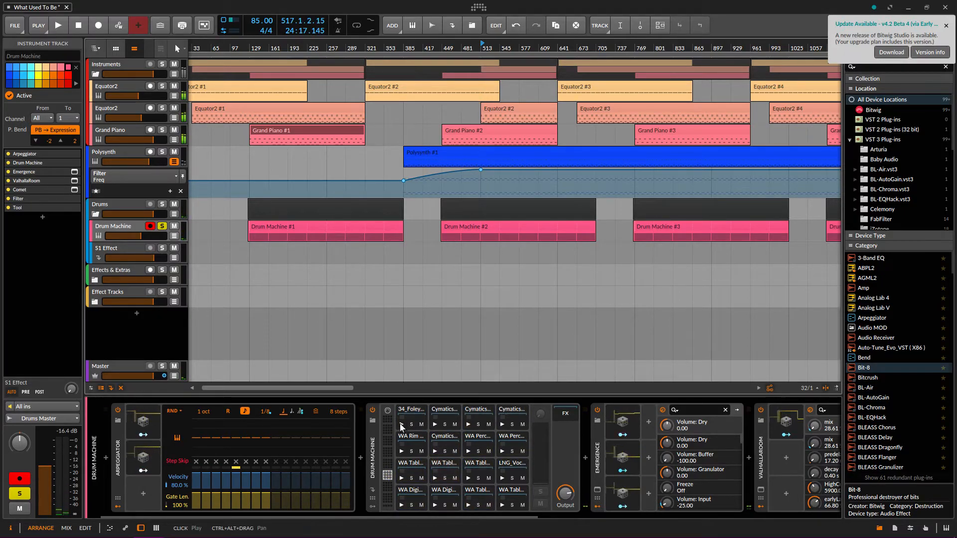
left_click(435, 424)
left_click(468, 424)
left_click(502, 424)
left_click(401, 453)
left_click(435, 451)
left_click(468, 451)
left_click(501, 451)
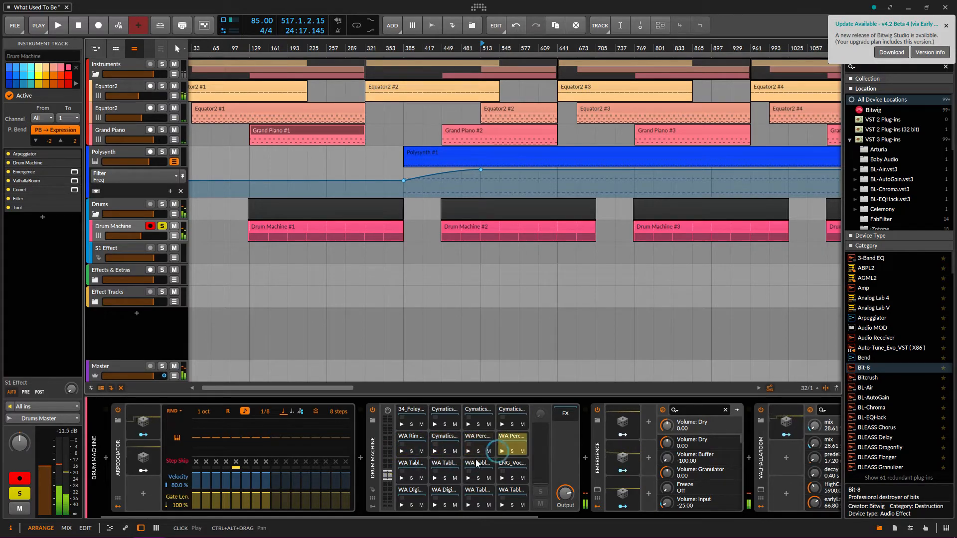
left_click(468, 478)
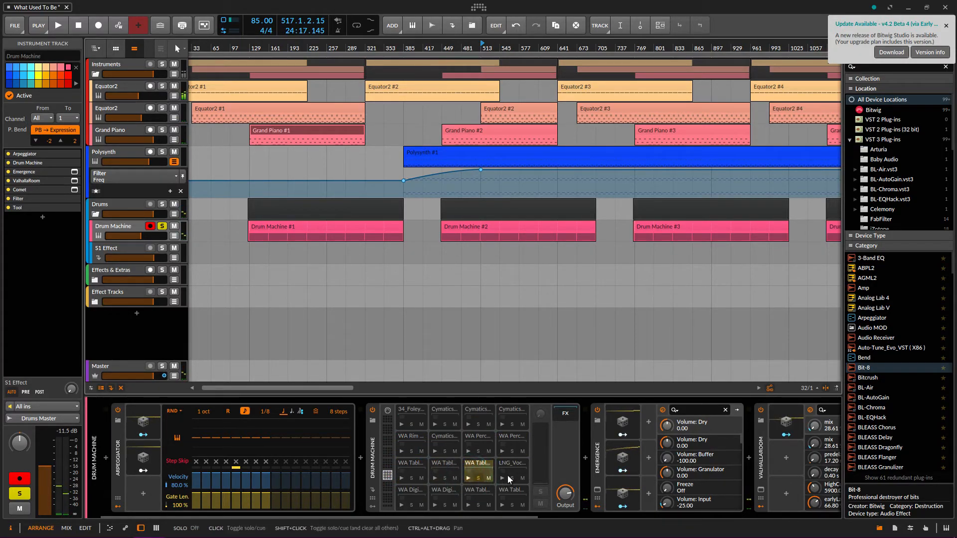
left_click(482, 480)
left_click(500, 478)
left_click(399, 503)
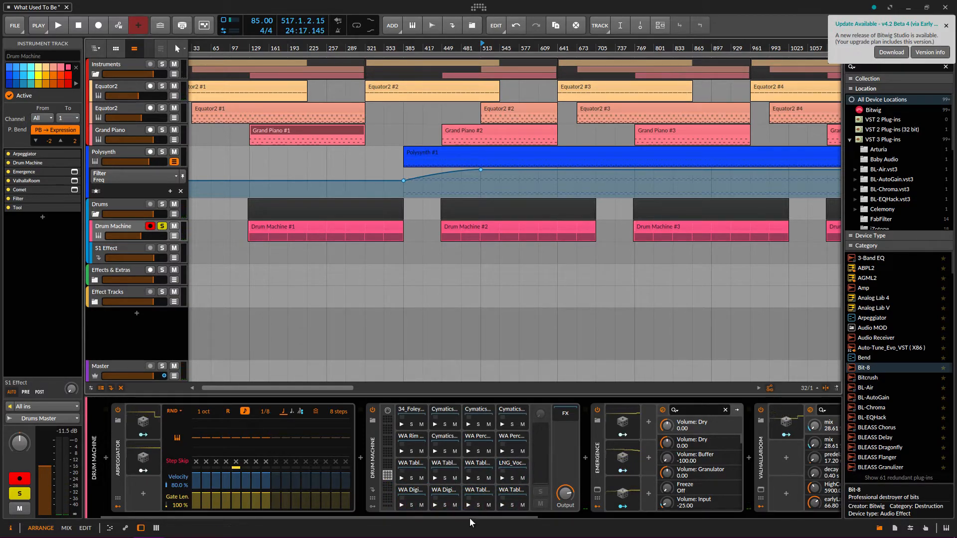
Open the Emergence plug-in window and move it further right
left_click_drag(471, 518, 535, 519)
left_click(477, 491)
left_click_drag(381, 16, 568, 24)
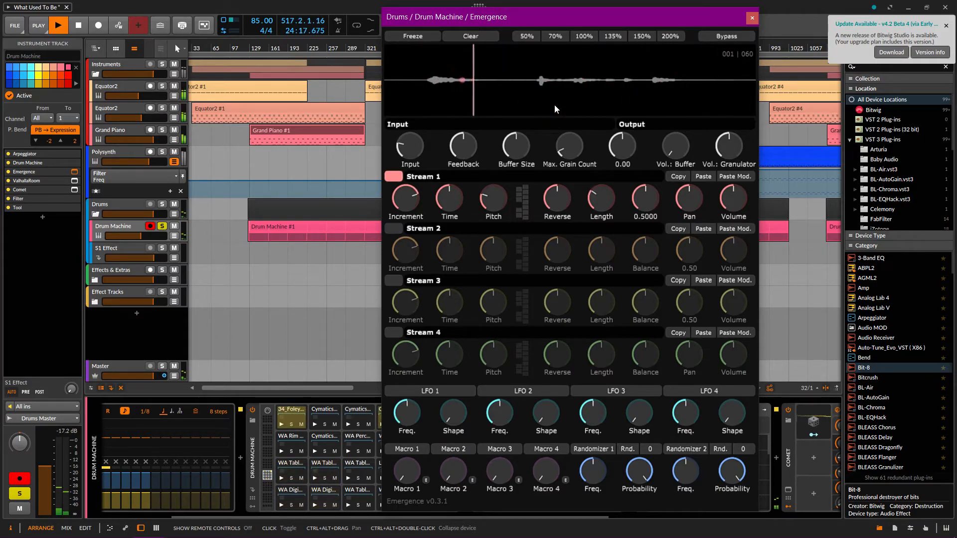
Close the Emergence plug-in window and scroll the device chain back left
left_click(748, 19)
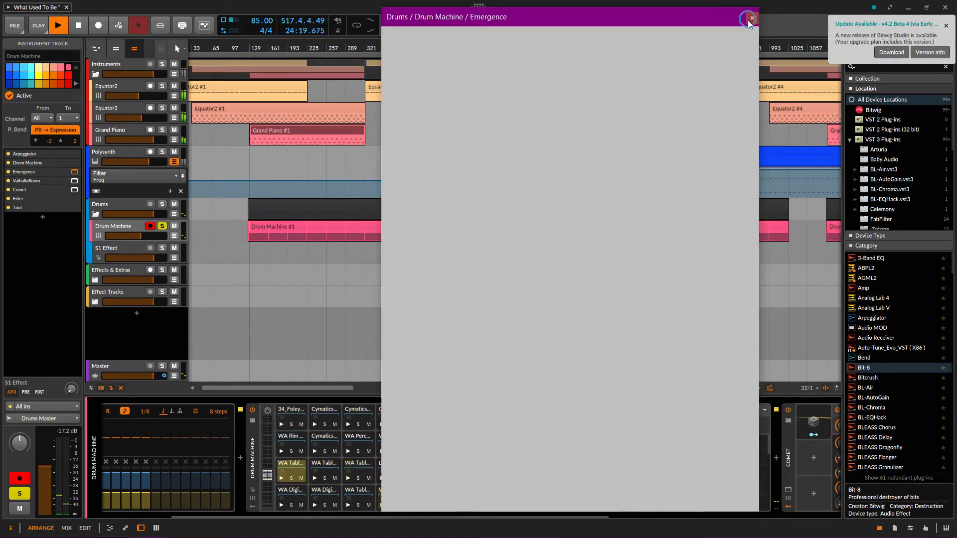
left_click_drag(438, 517, 349, 516)
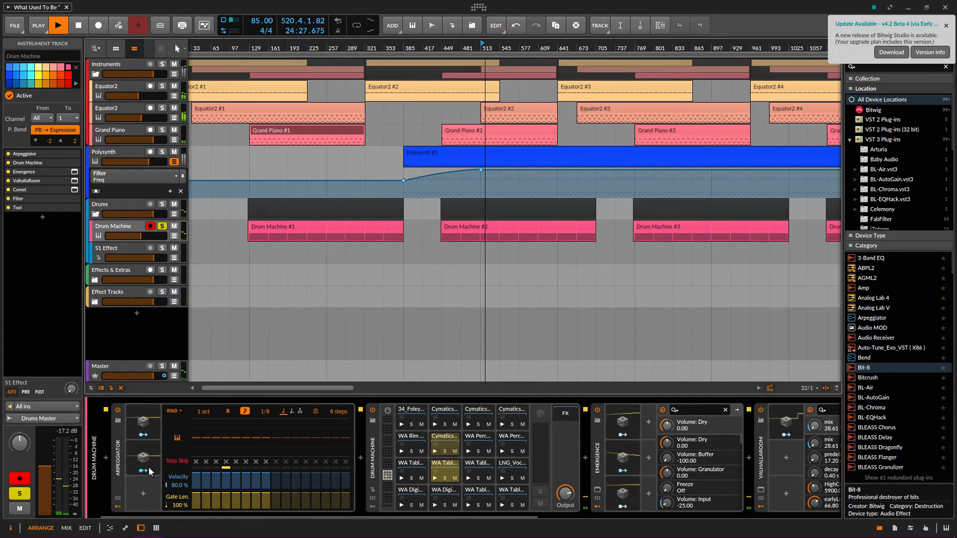
Open and hide ValhallaRoom's Dense Room window, then expand and collapse its Random modulator
left_click_drag(473, 516, 652, 513)
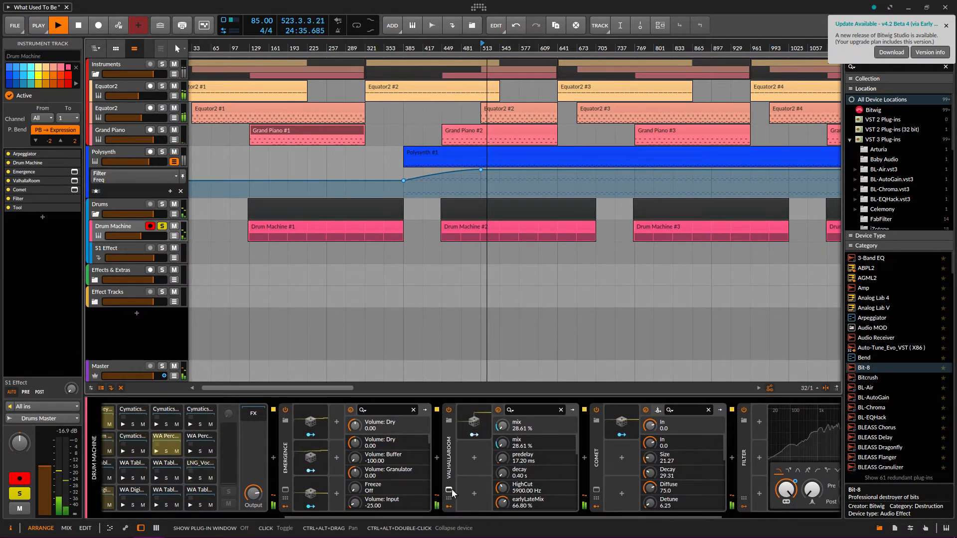
left_click(449, 490)
left_click(618, 64)
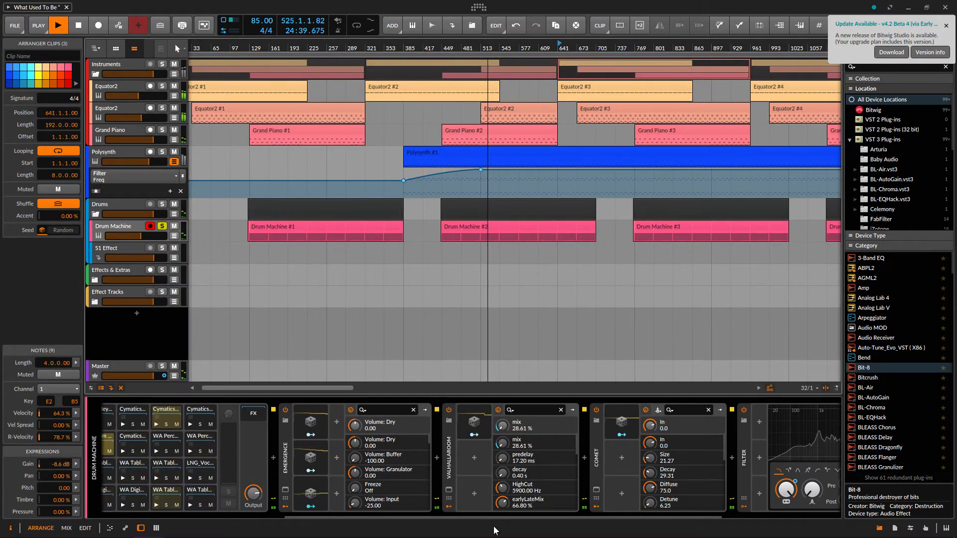
left_click(473, 417)
left_click(472, 414)
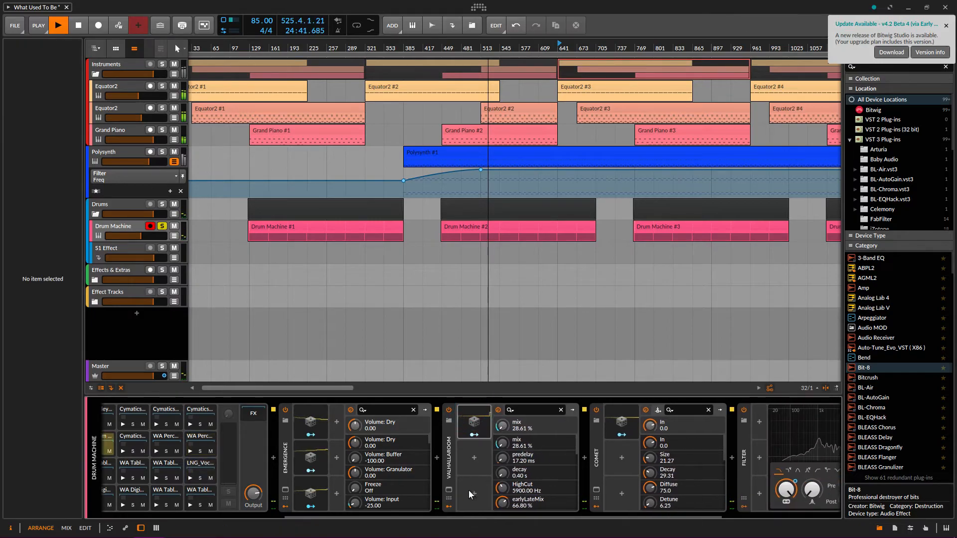
left_click_drag(470, 518, 541, 507)
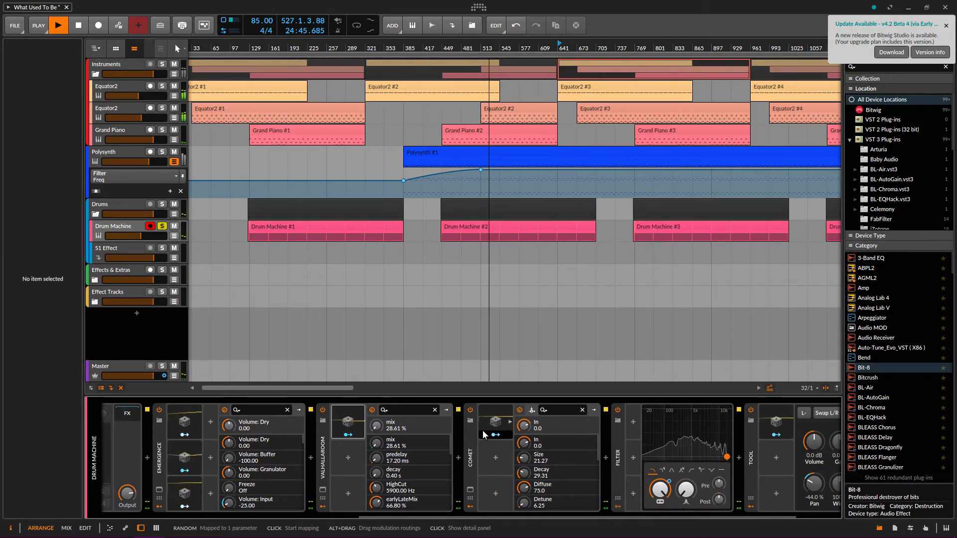
Open and close Comet's window, expand its Random modulator (rate 16.00), then select the Filter device
left_click(470, 489)
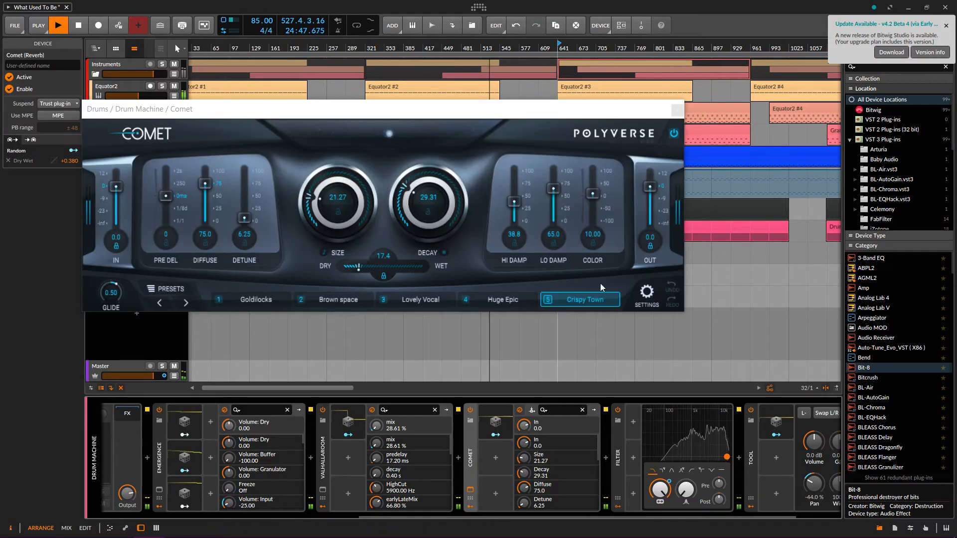
left_click(676, 110)
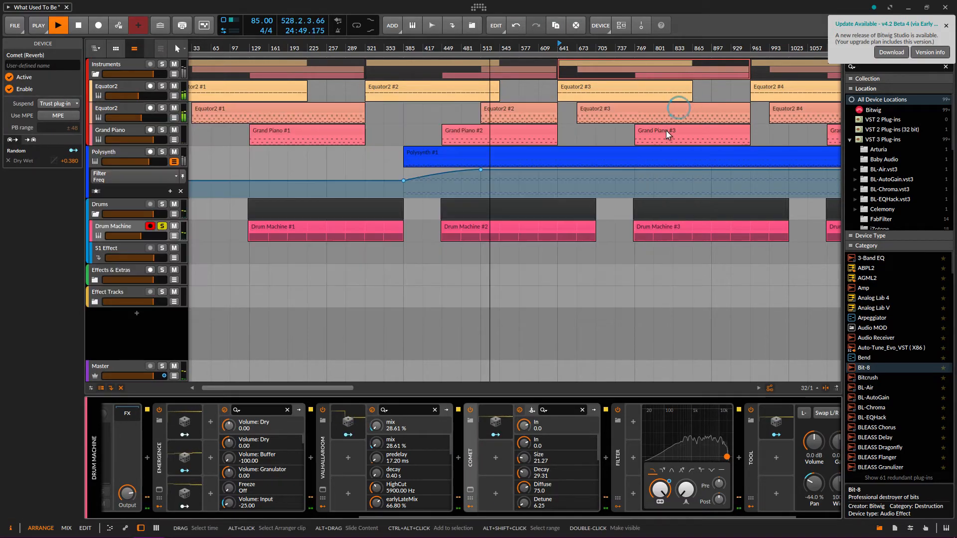
left_click(499, 435)
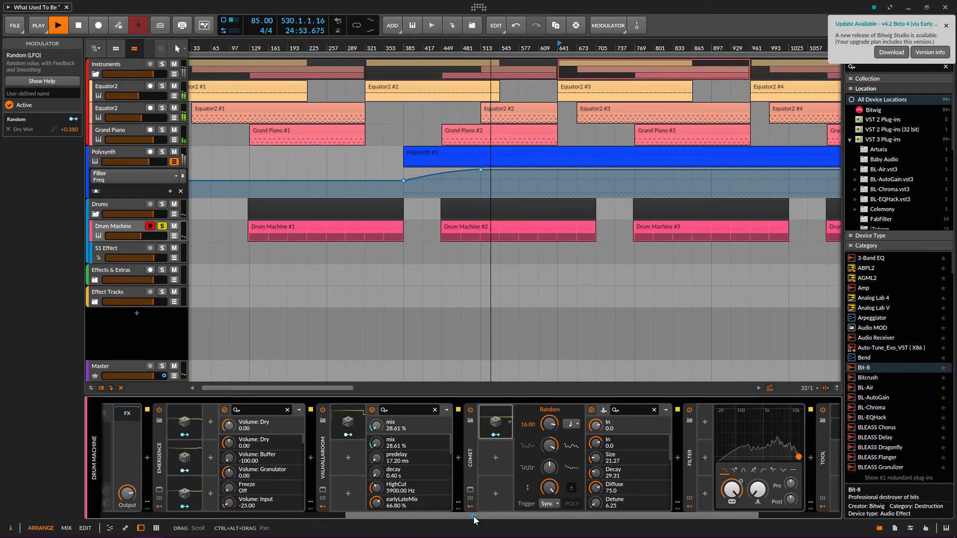
scroll(475, 516, "down", 3)
left_click(539, 468)
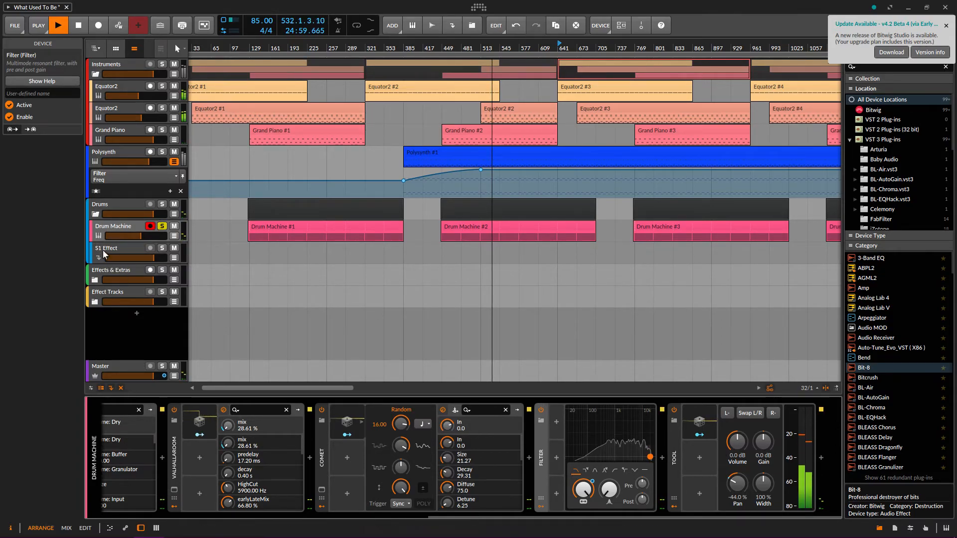
Zoom out to the full arrangement, stop playback at bar 257, and focus the S1 Effect chain
scroll(246, 267, "down", 4)
key("space")
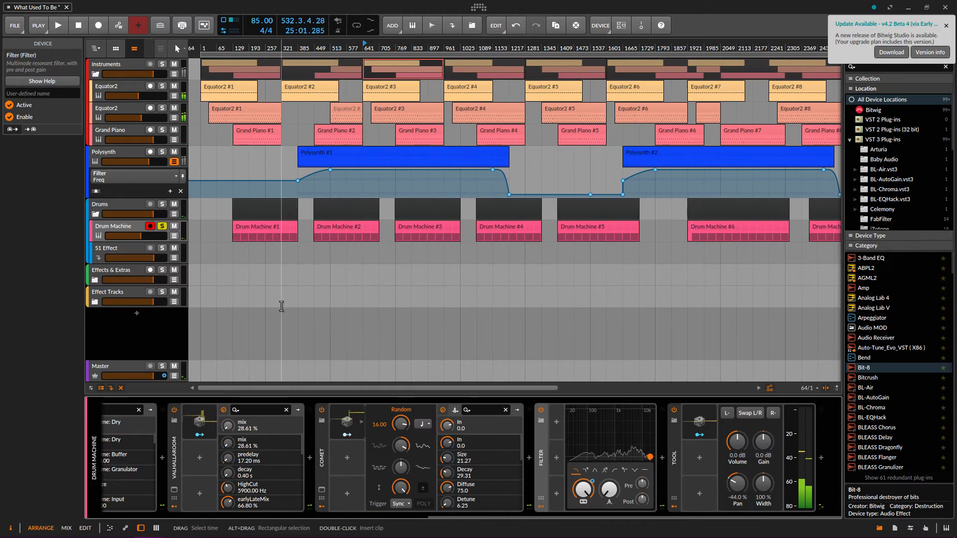
scroll(231, 278, "down", 2)
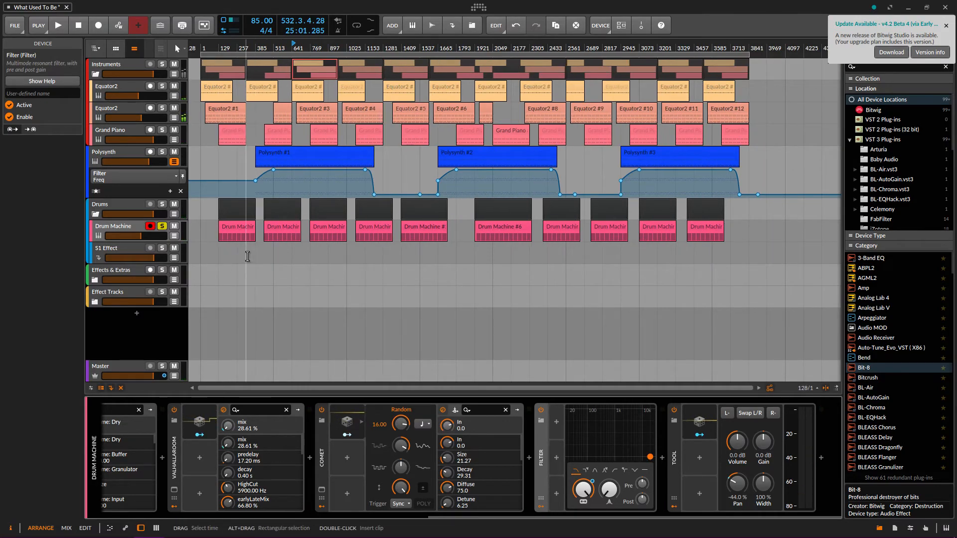
left_click(97, 250)
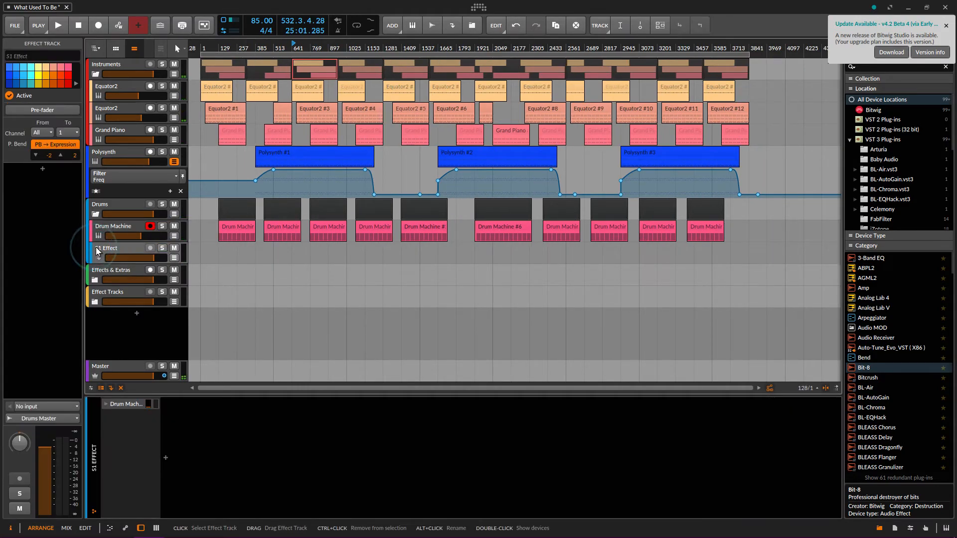
left_click(117, 405)
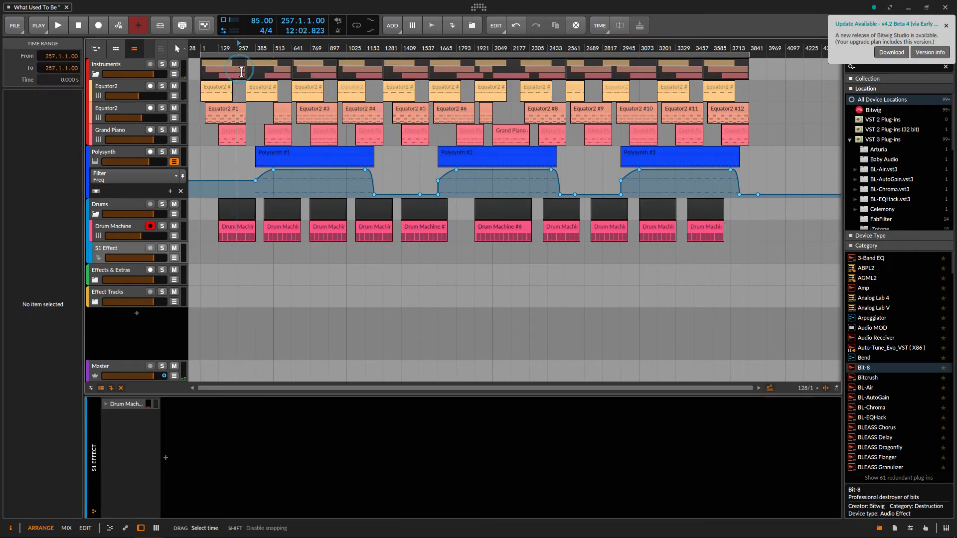
Recolour the two Instruments clips red as a trial, then undo it
left_click(223, 62)
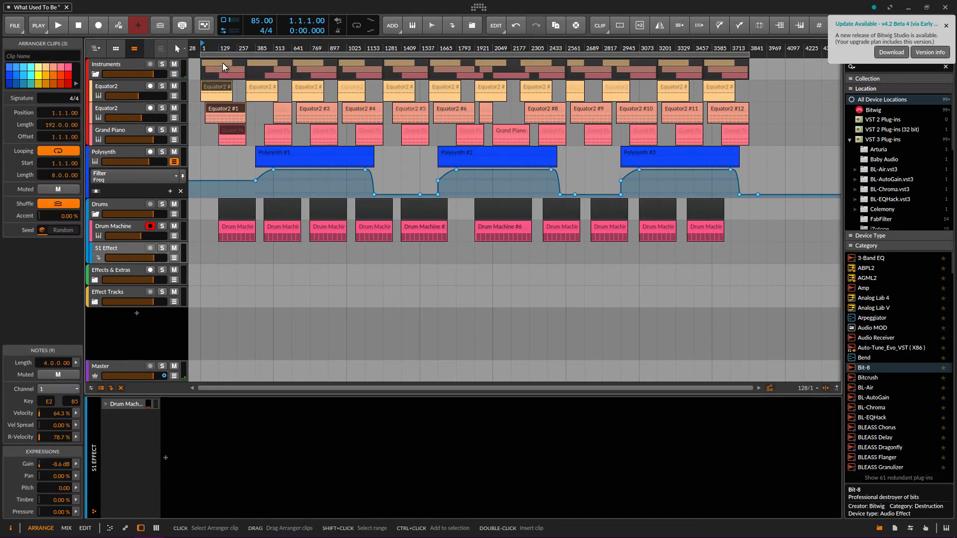
left_click(275, 62)
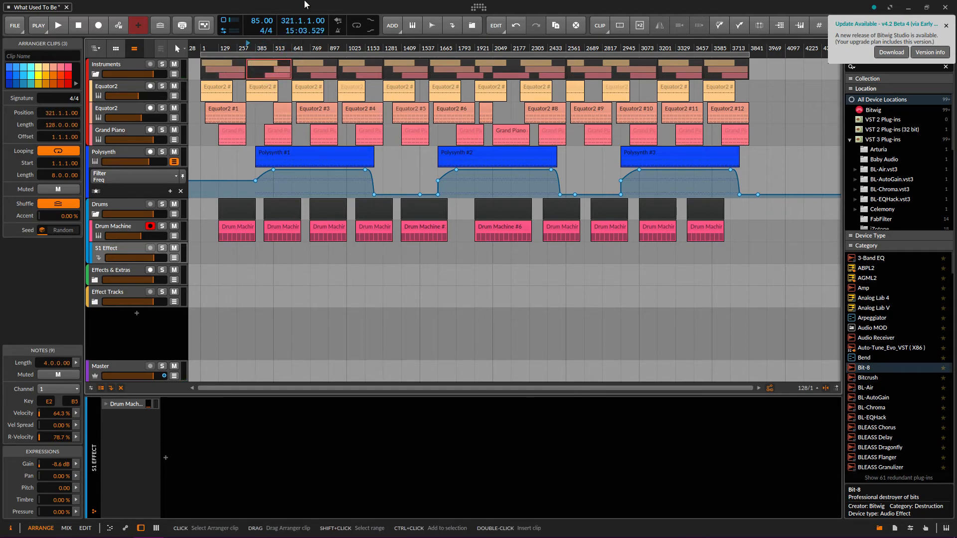
left_click(69, 82)
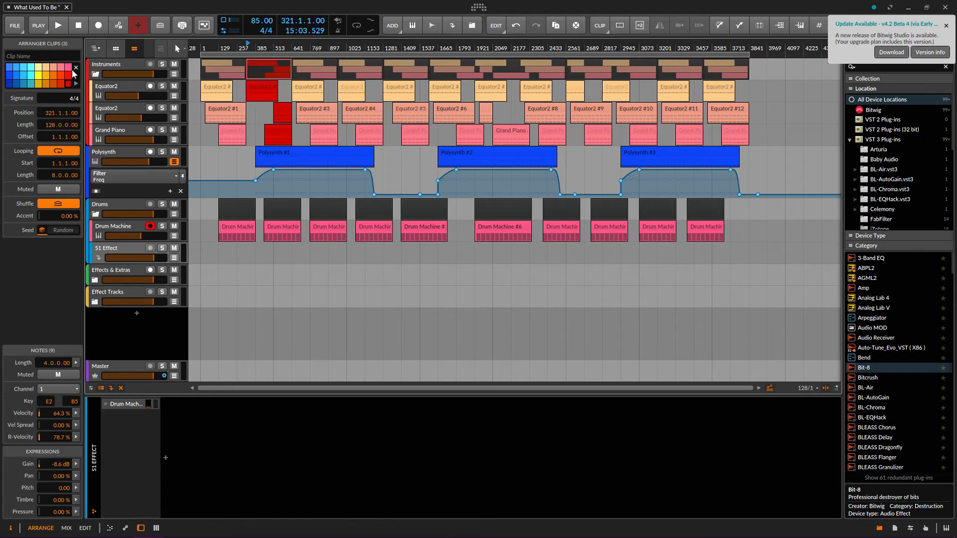
key("ctrl+z")
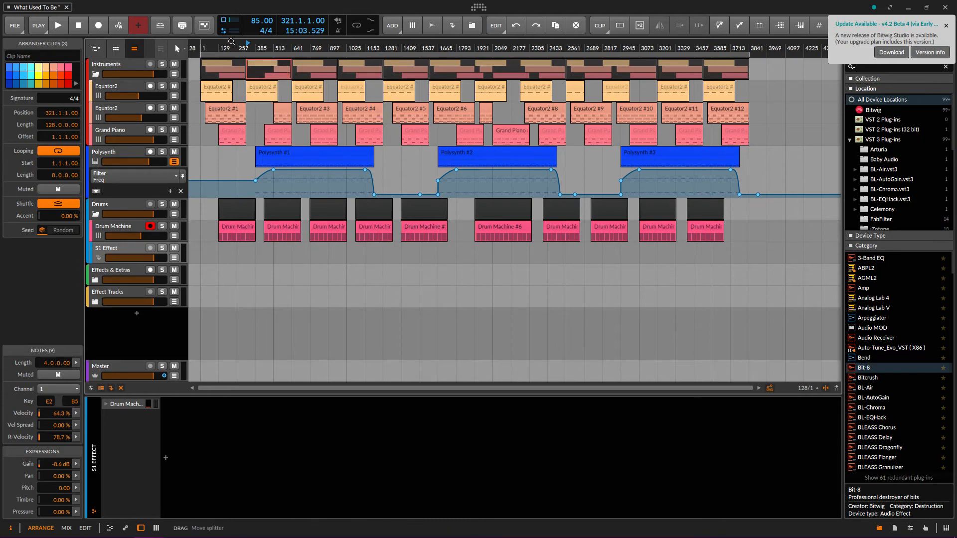
Select the Instruments and Equator2 clips, dismiss the update notice, and bring up Action! 4
left_click(234, 64)
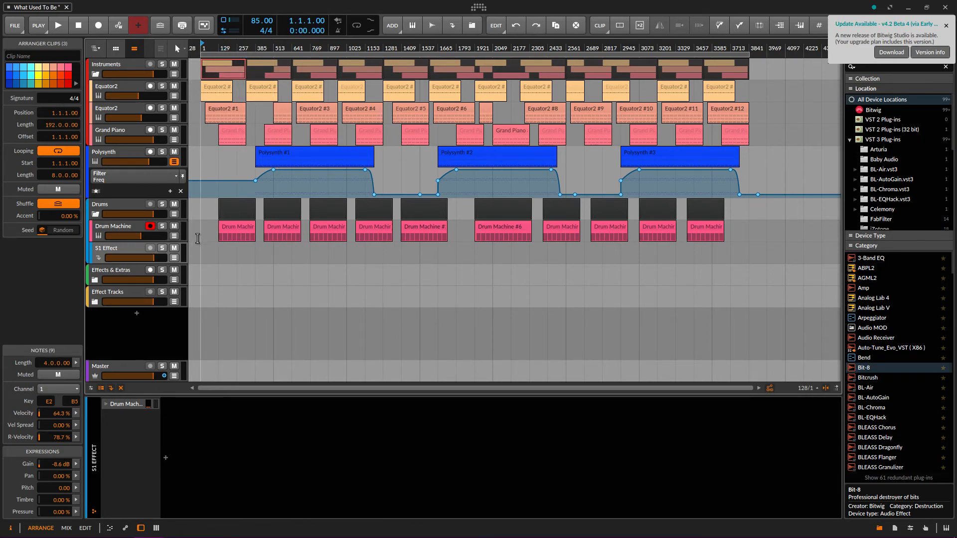
left_click(230, 110)
left_click(217, 88)
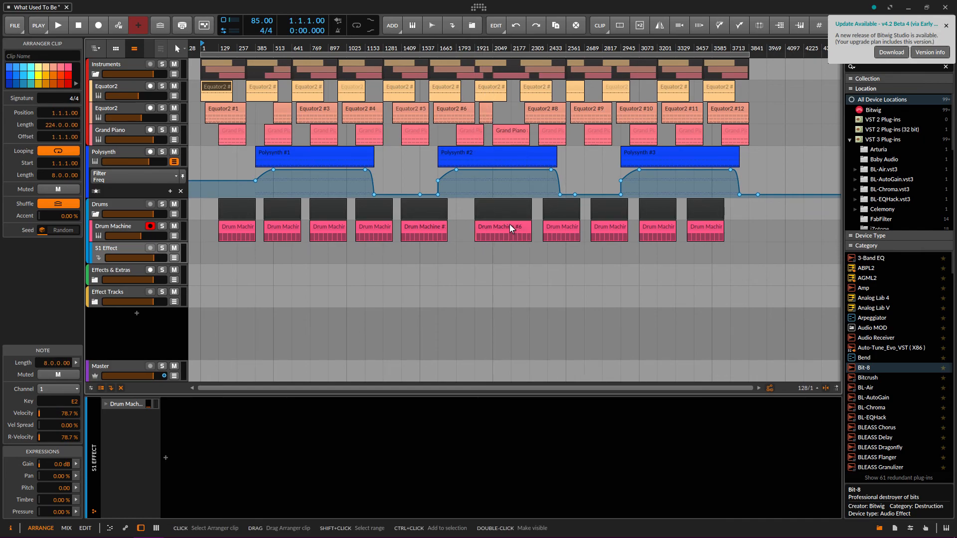
mouse_move(476, 388)
left_mouse_down()
mouse_move(476, 421)
mouse_move(476, 387)
left_mouse_up()
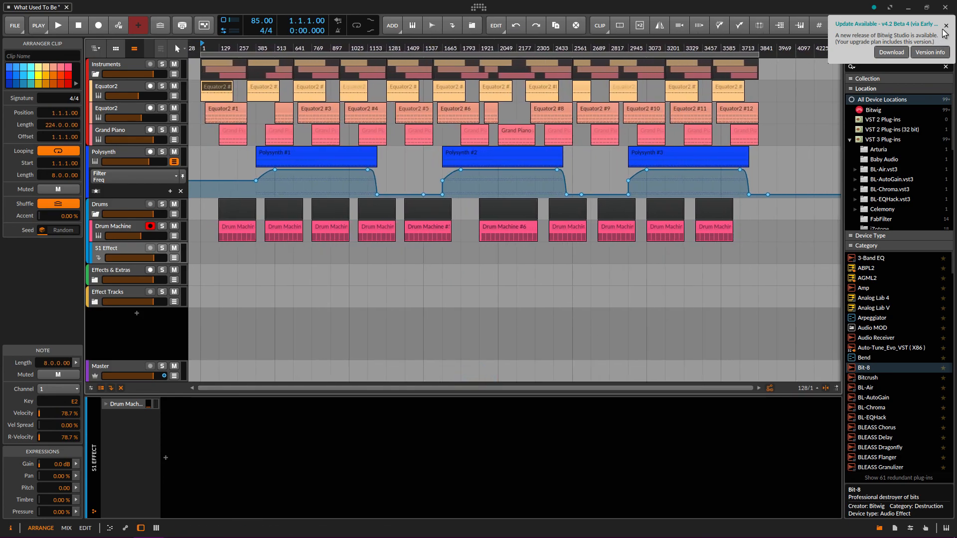
left_click(946, 25)
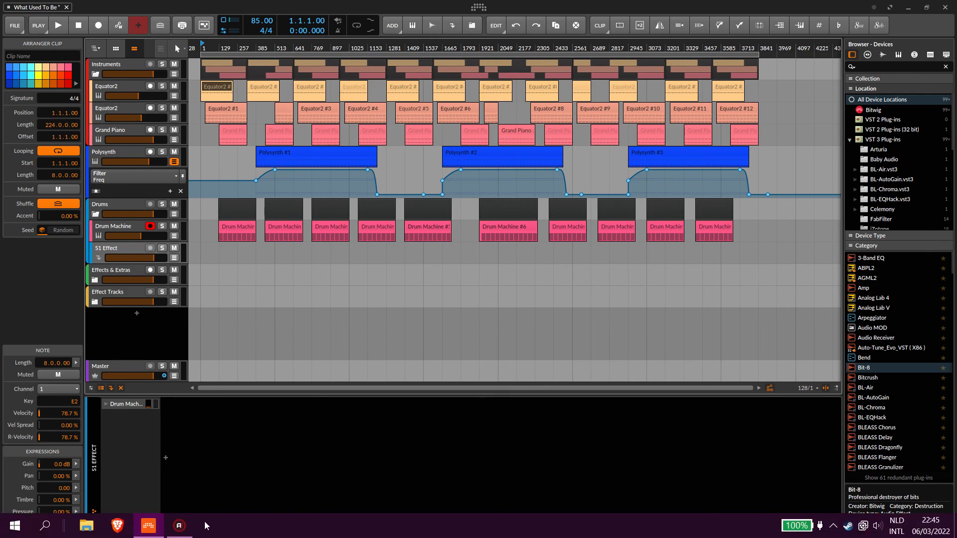
left_click(179, 526)
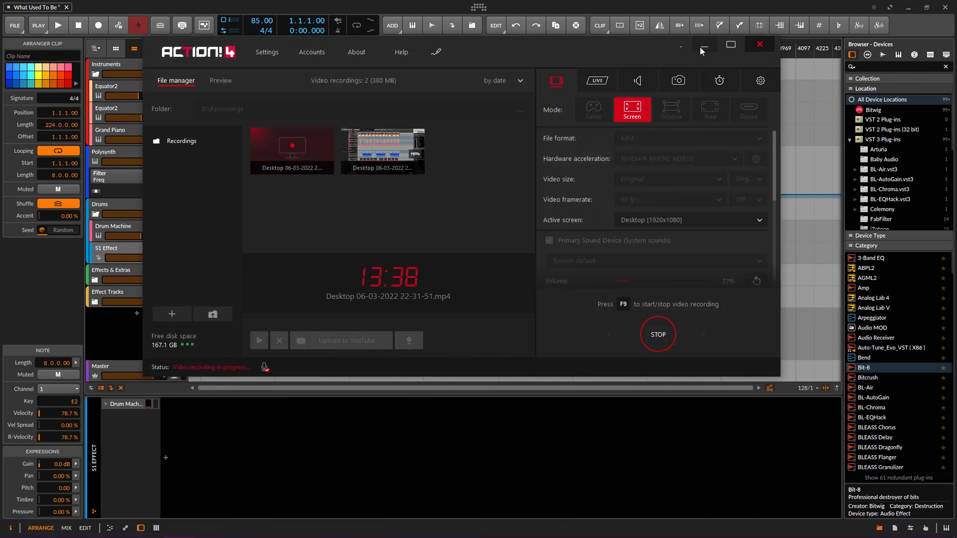